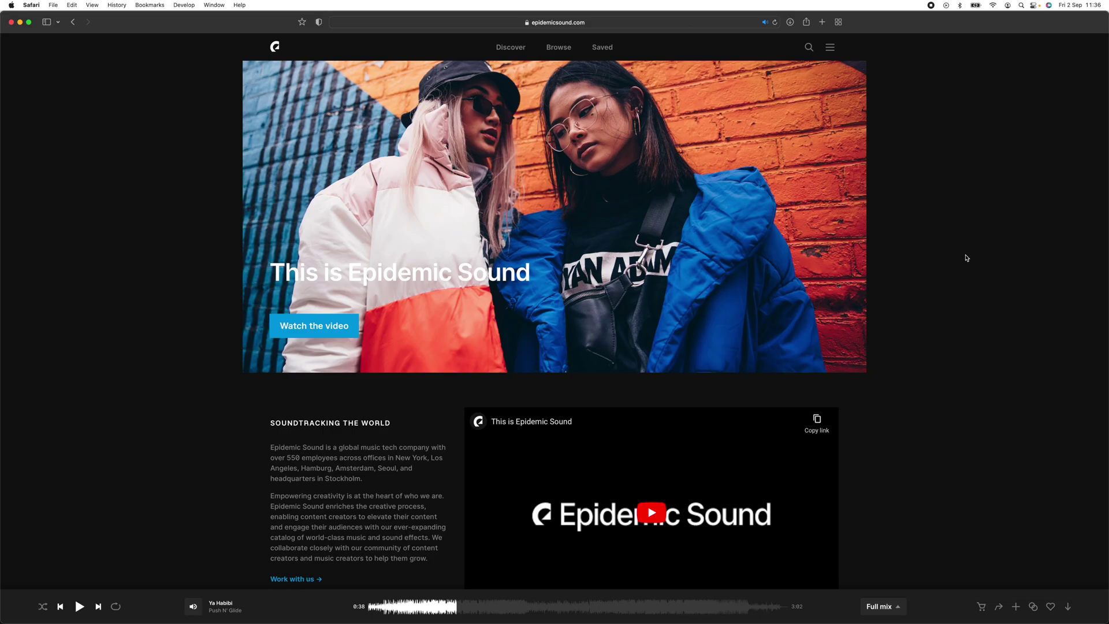
# Browse the Epidemic Sound catalogue by genre and open the Beats track list.
pyautogui.scroll(-3, 966, 257)
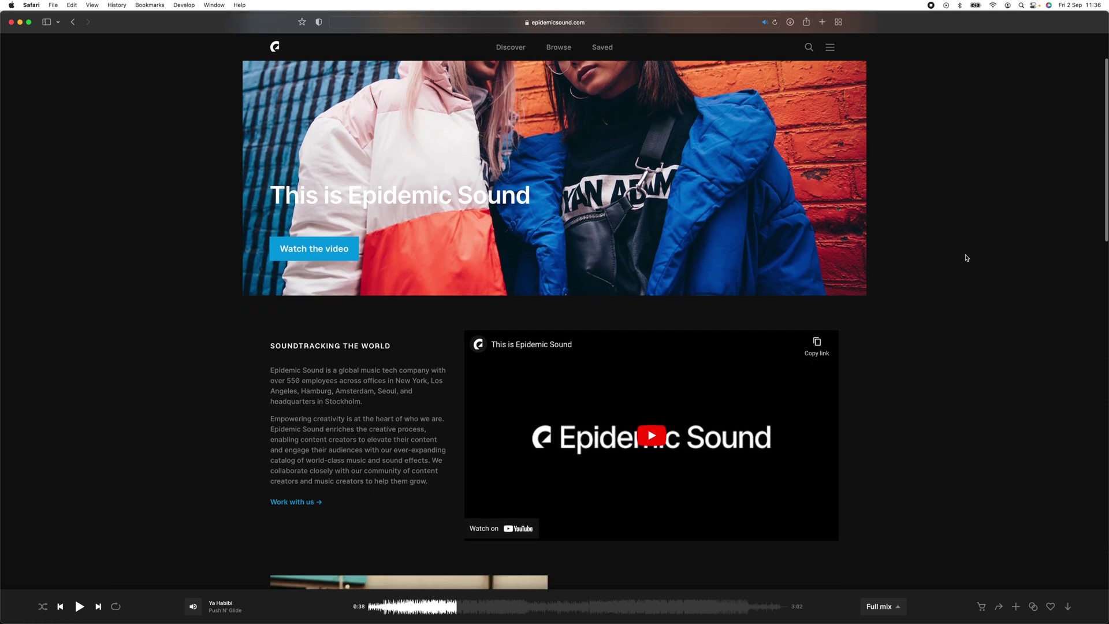
pyautogui.scroll(-3, 967, 258)
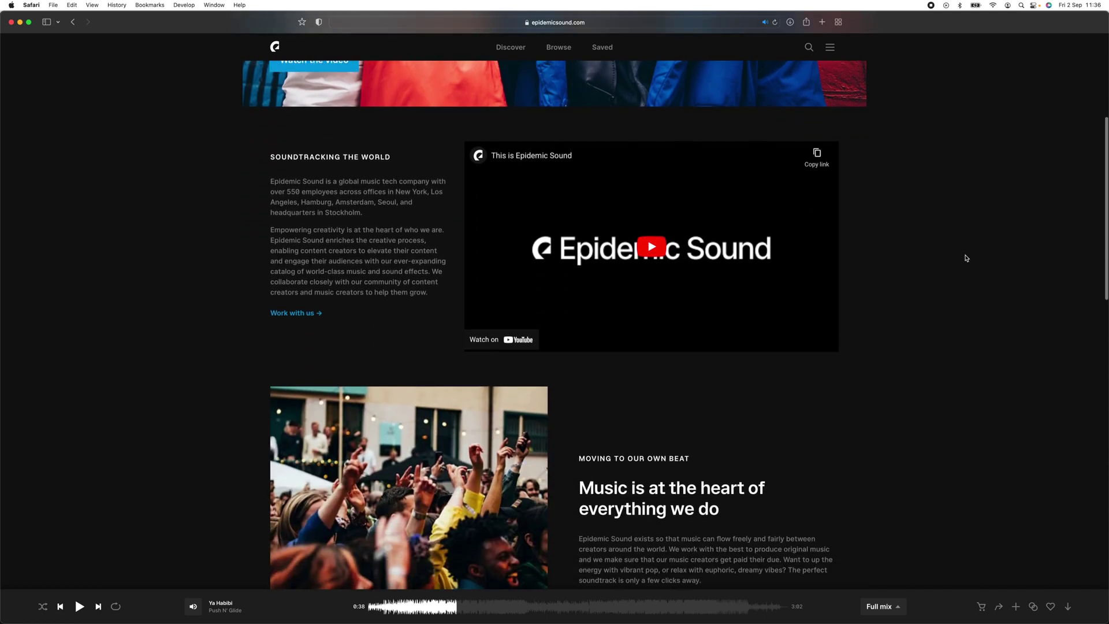
pyautogui.scroll(-3, 966, 258)
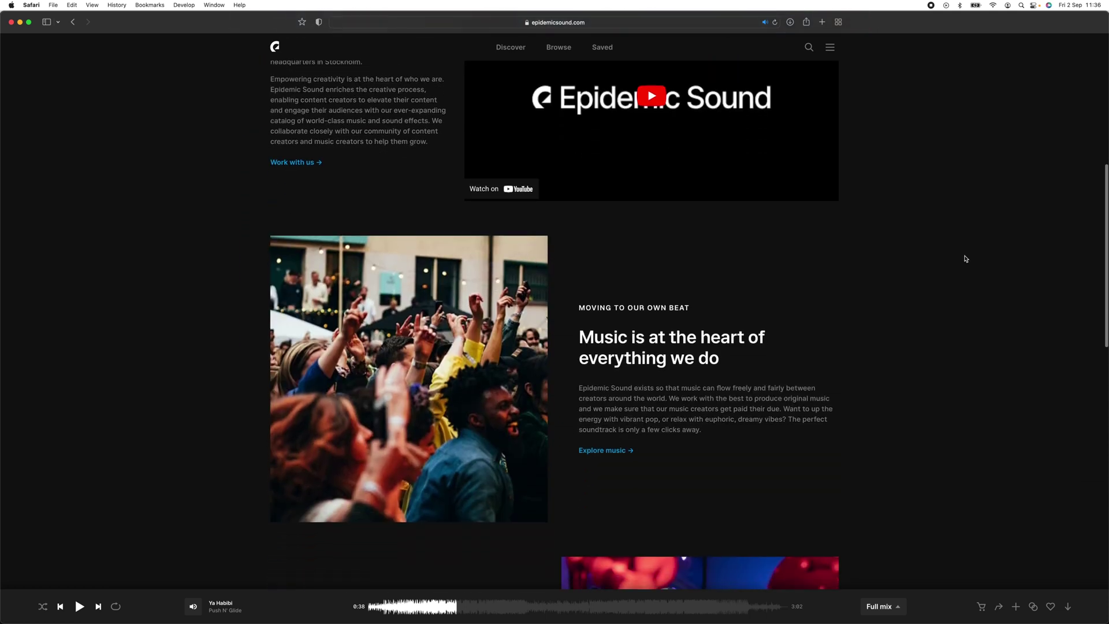
pyautogui.scroll(-4, 965, 259)
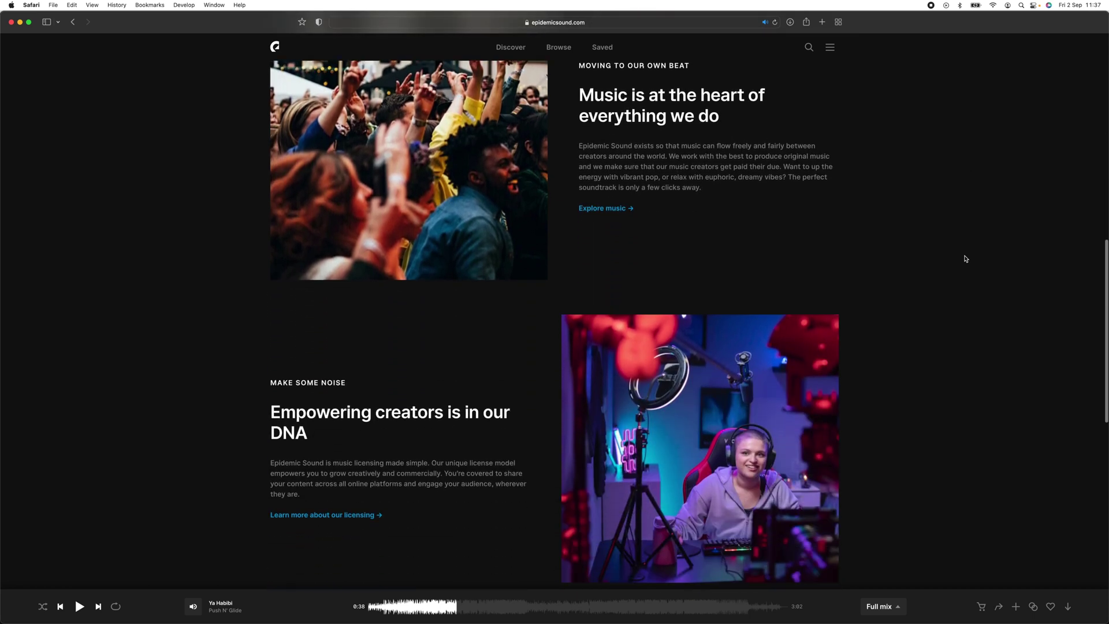
pyautogui.scroll(-3, 963, 257)
pyautogui.click(508, 47)
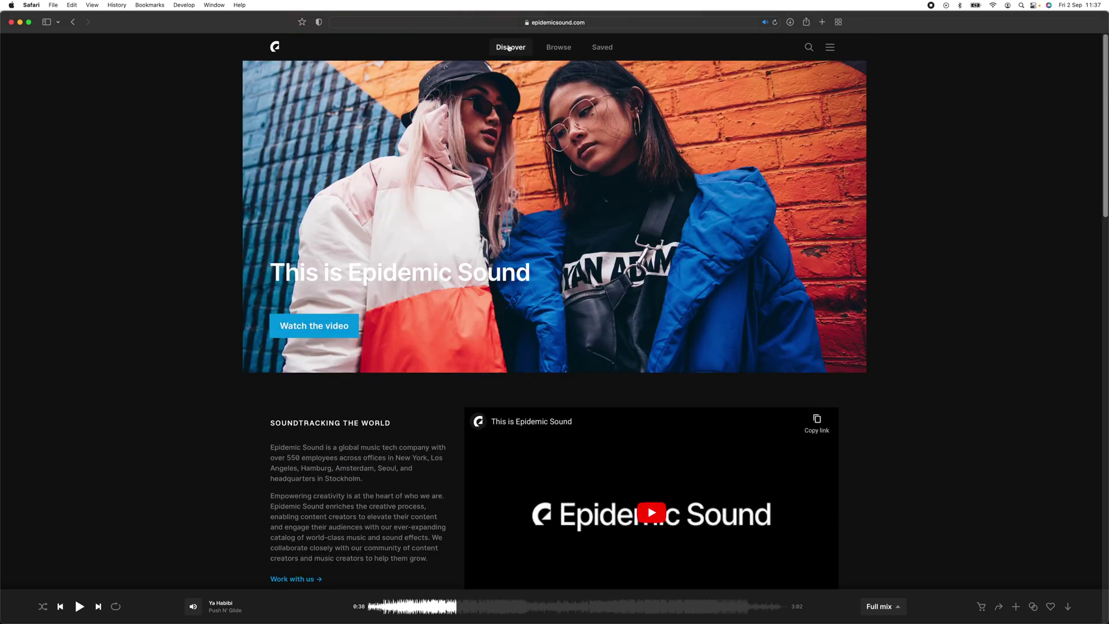
pyautogui.click(557, 48)
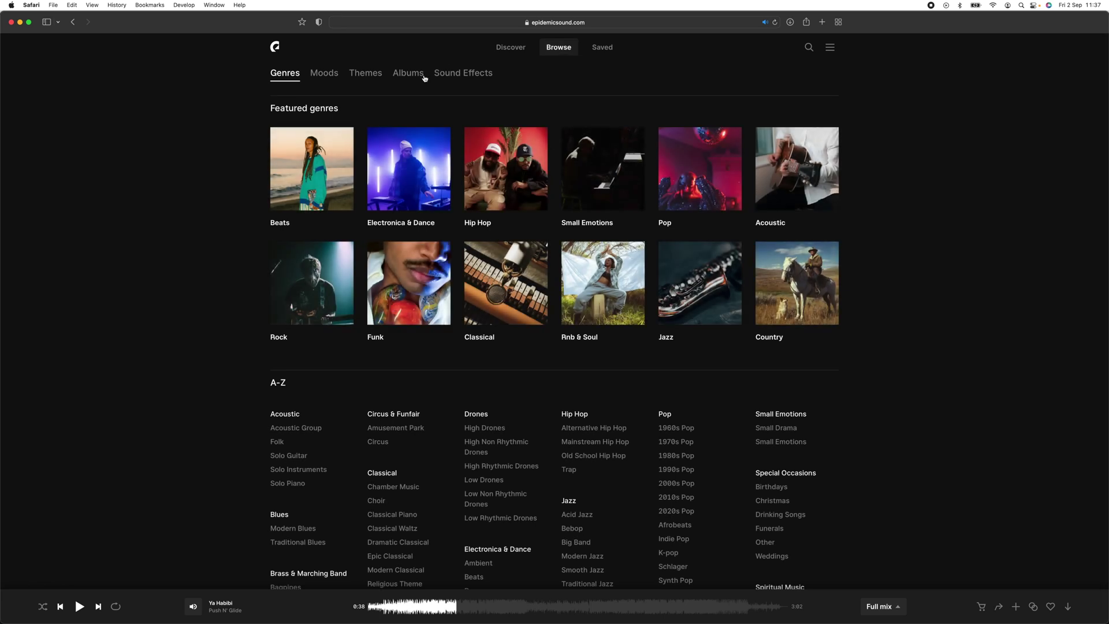
pyautogui.click(302, 165)
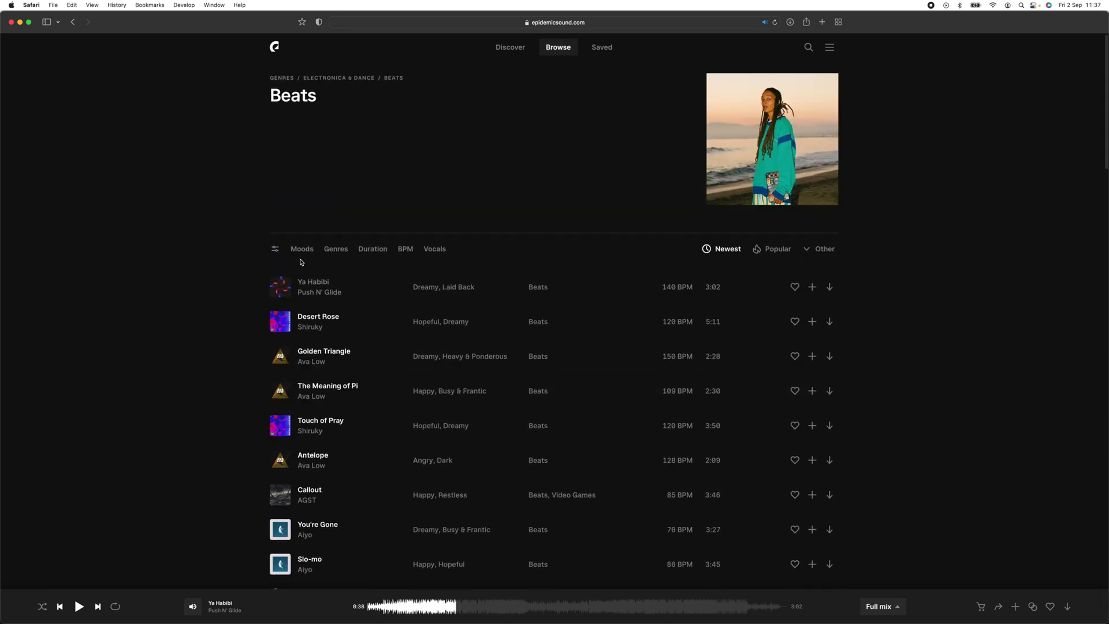
# Preview Ya Habibi, then filter to Electro and play Big Spoon (Instrumental Version) from about 0:29.
pyautogui.moveTo(290, 287)
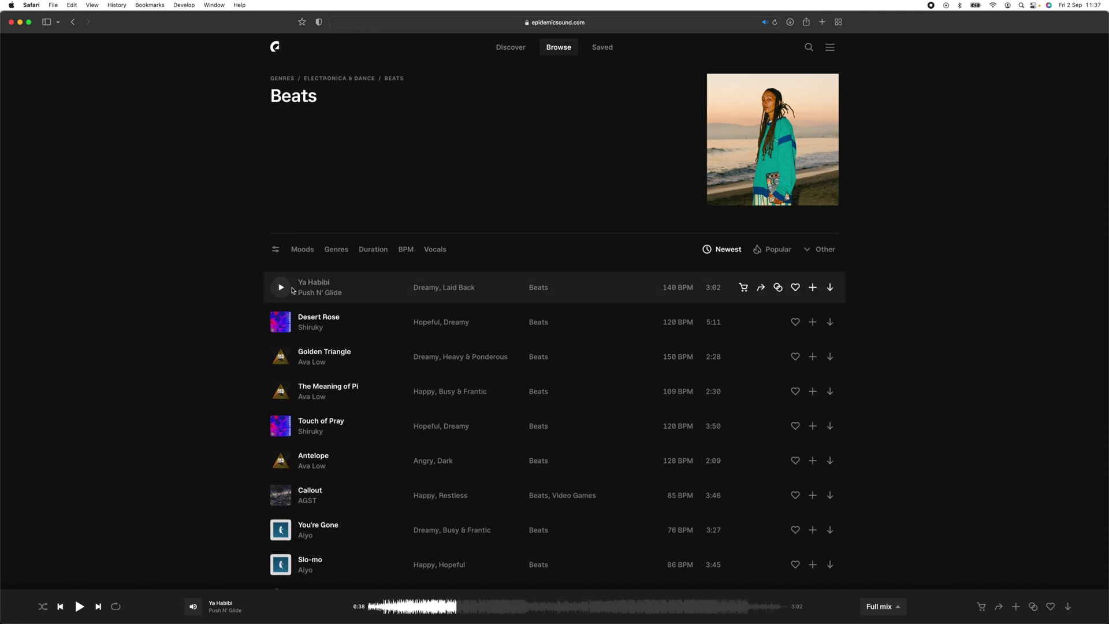
pyautogui.click(88, 605)
pyautogui.click(334, 252)
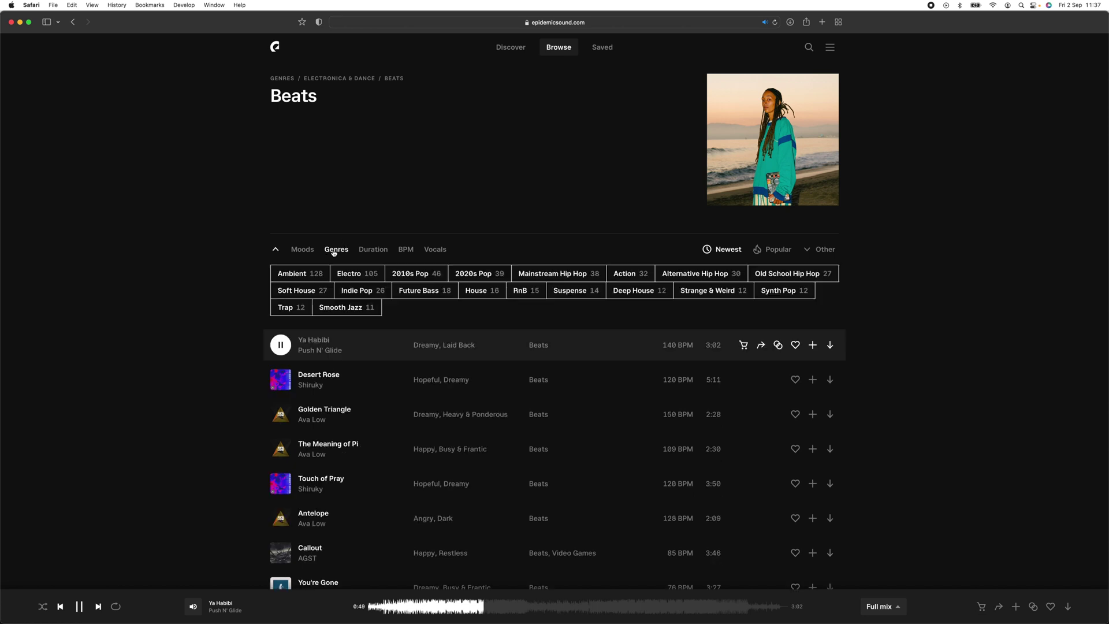
pyautogui.click(356, 277)
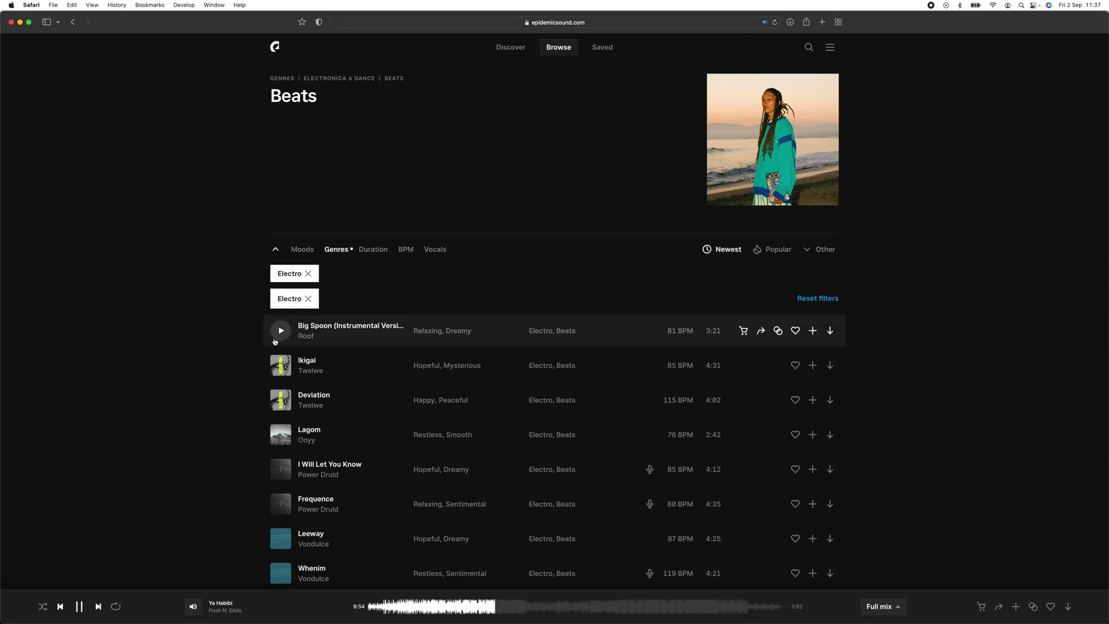
pyautogui.click(281, 331)
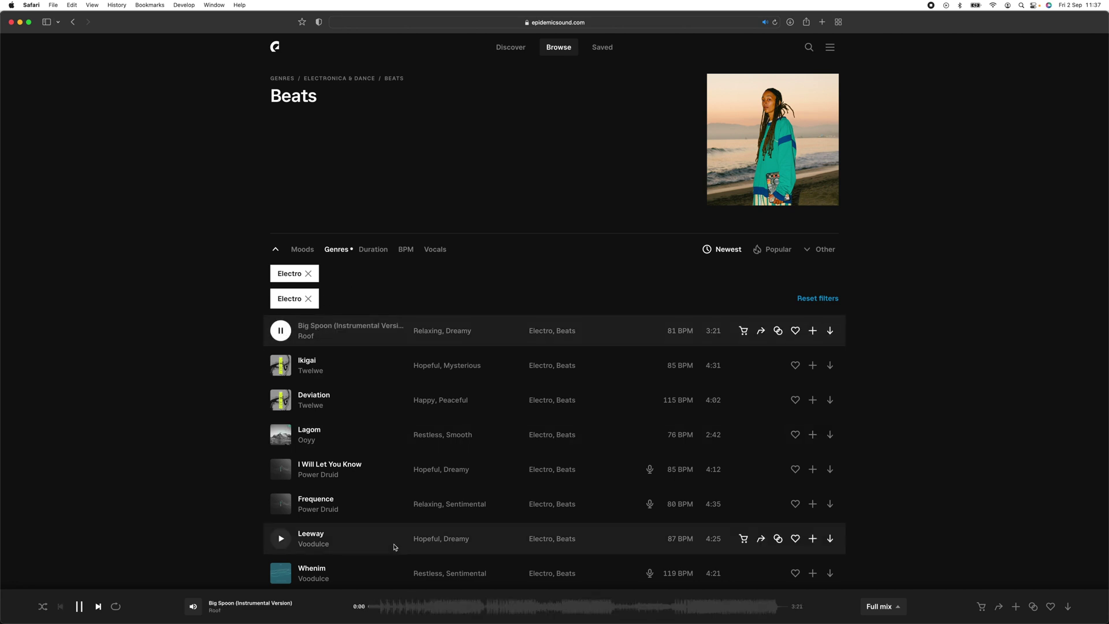
pyautogui.click(430, 605)
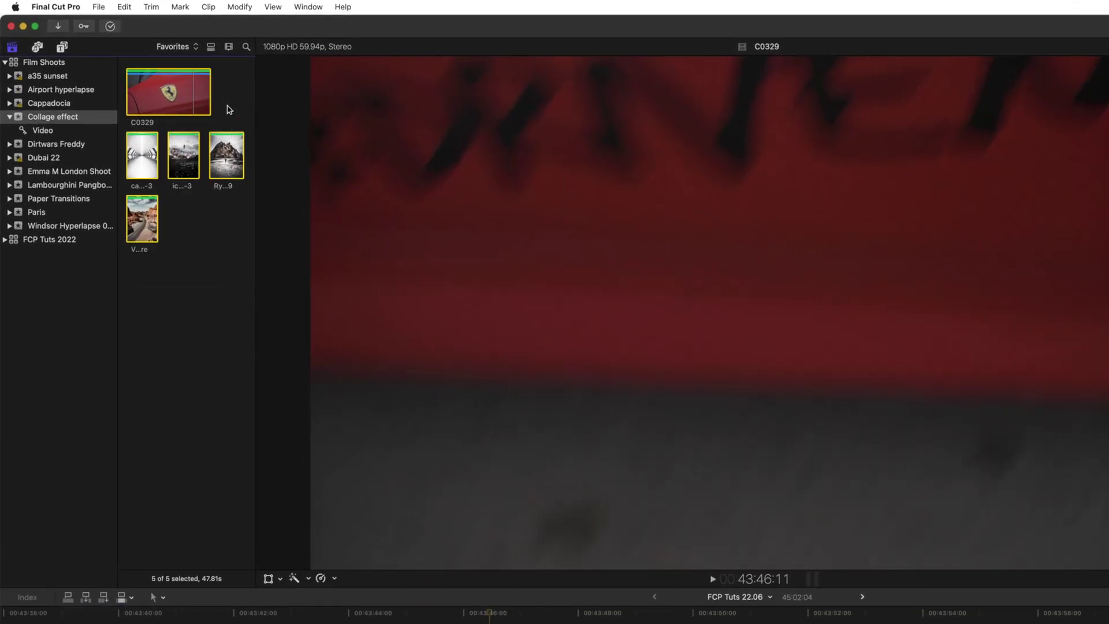
# Add a Shift-H freeze-frame hold partway through C0329 and trim off the footage after it.
pyautogui.moveTo(146, 269); pyautogui.dragTo(241, 104)
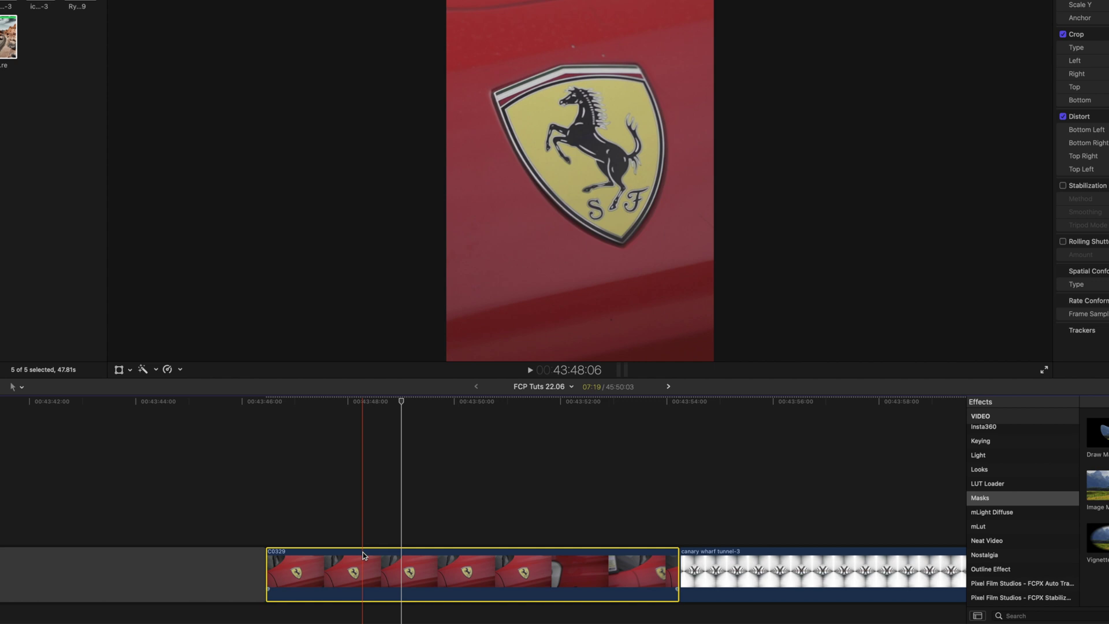
pyautogui.click(426, 565)
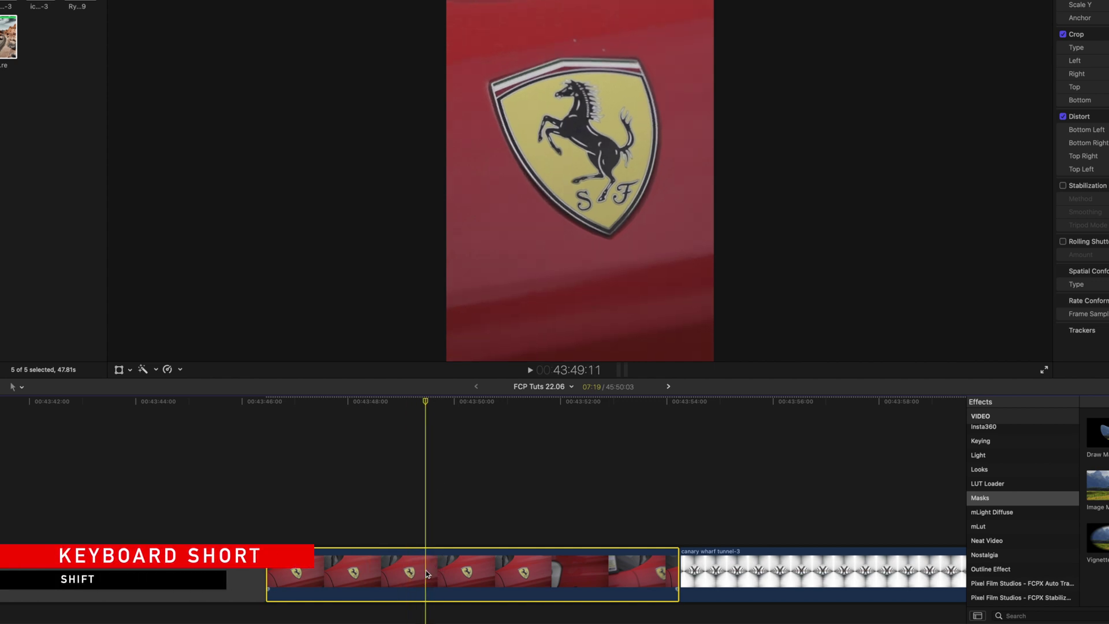
pyautogui.hotkey('shift', 'h')
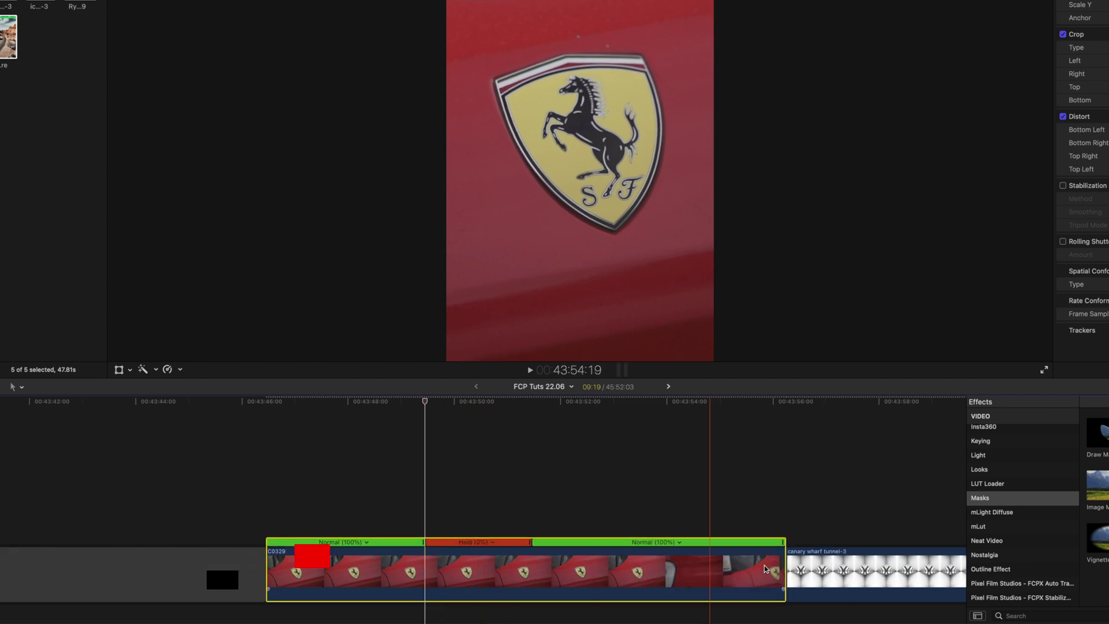
pyautogui.moveTo(780, 572); pyautogui.dragTo(433, 566)
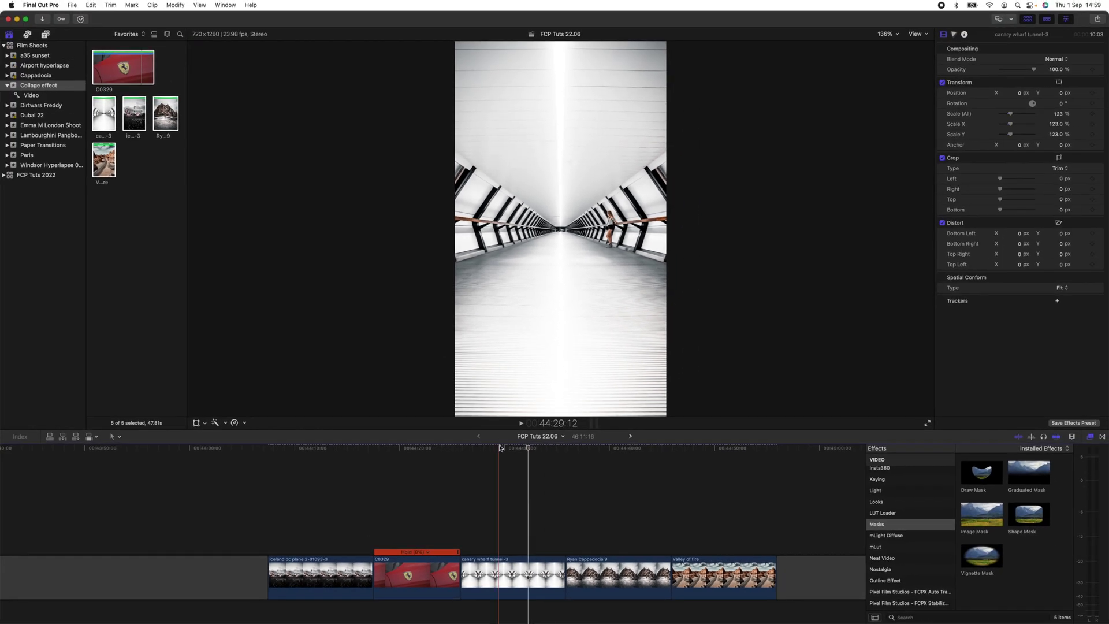
# Select the five timeline clips and use Change Duration to set each to 15 frames.
pyautogui.click(485, 451)
pyautogui.moveTo(485, 454); pyautogui.dragTo(343, 470)
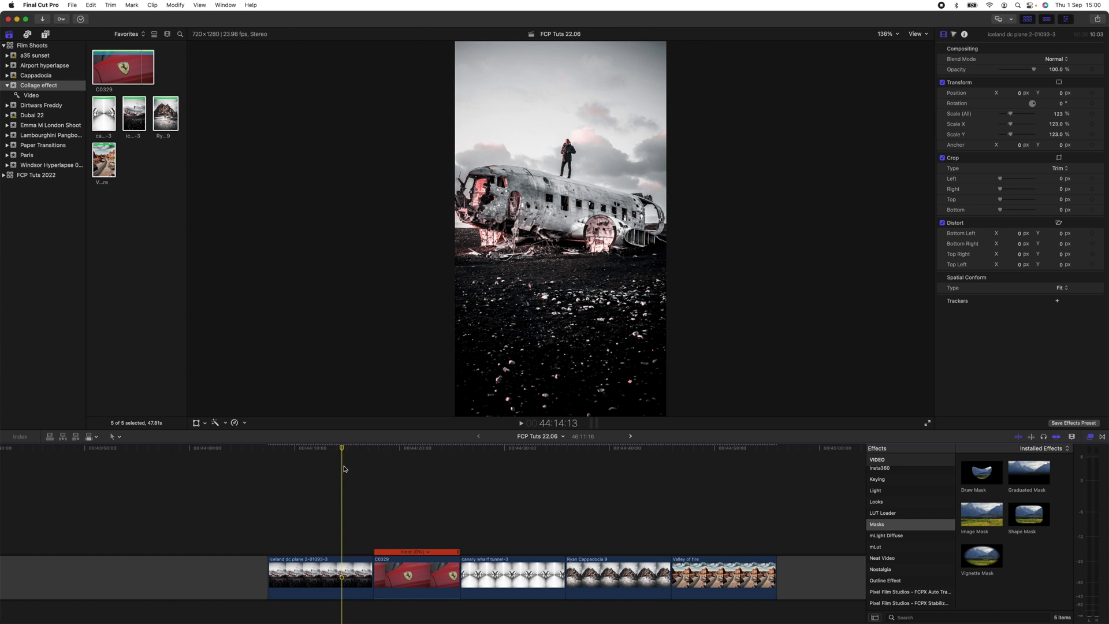
pyautogui.moveTo(343, 468); pyautogui.dragTo(334, 469)
pyautogui.moveTo(311, 534); pyautogui.dragTo(783, 552)
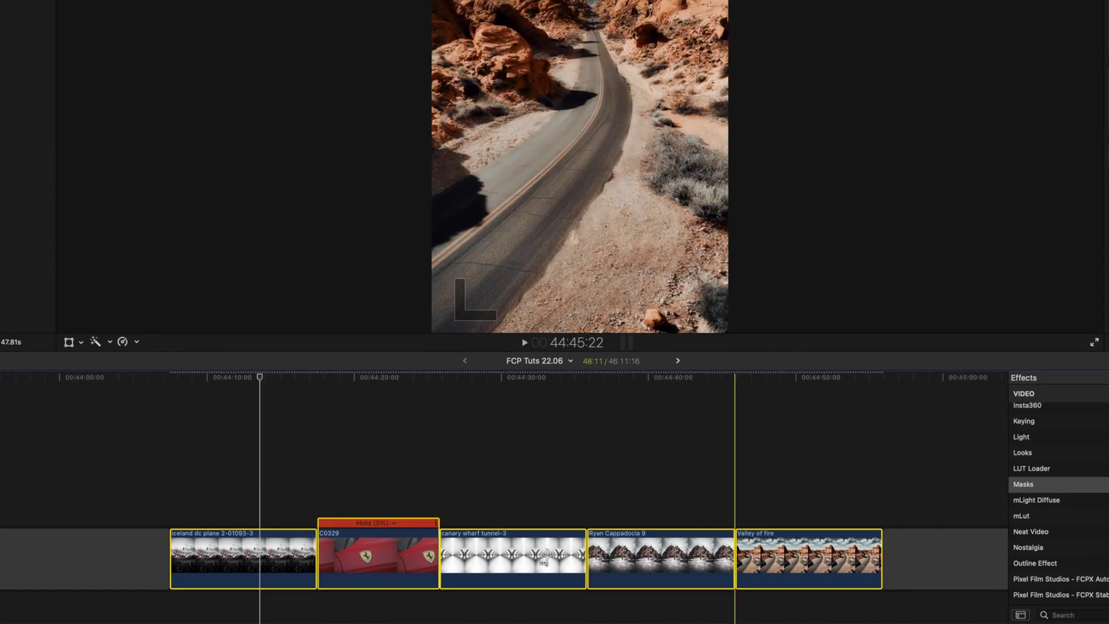
pyautogui.rightClick(503, 552)
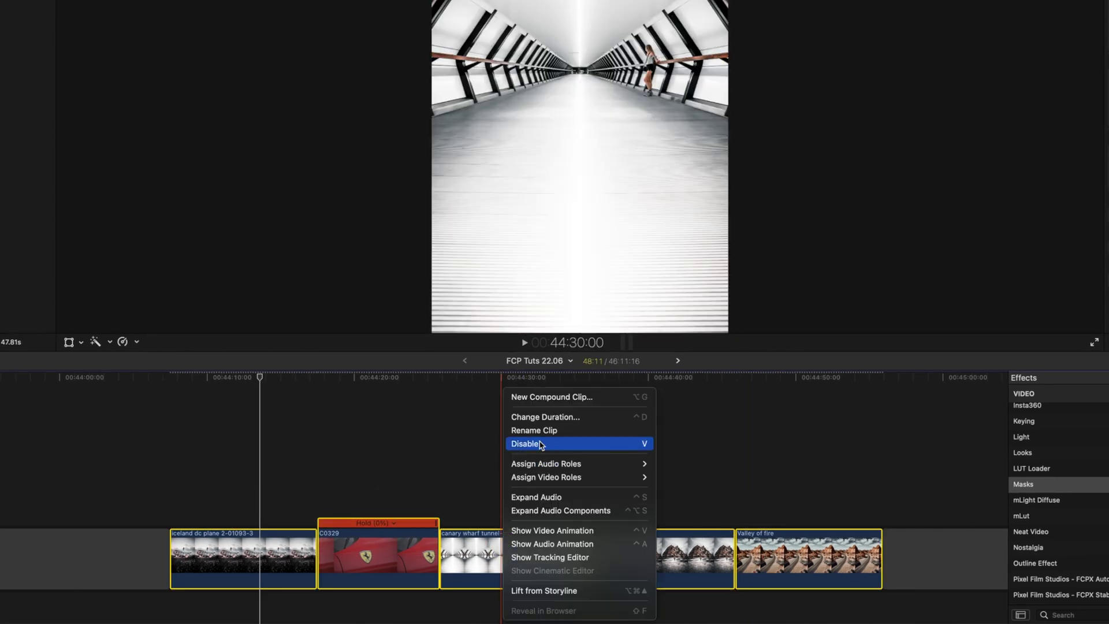
pyautogui.click(544, 418)
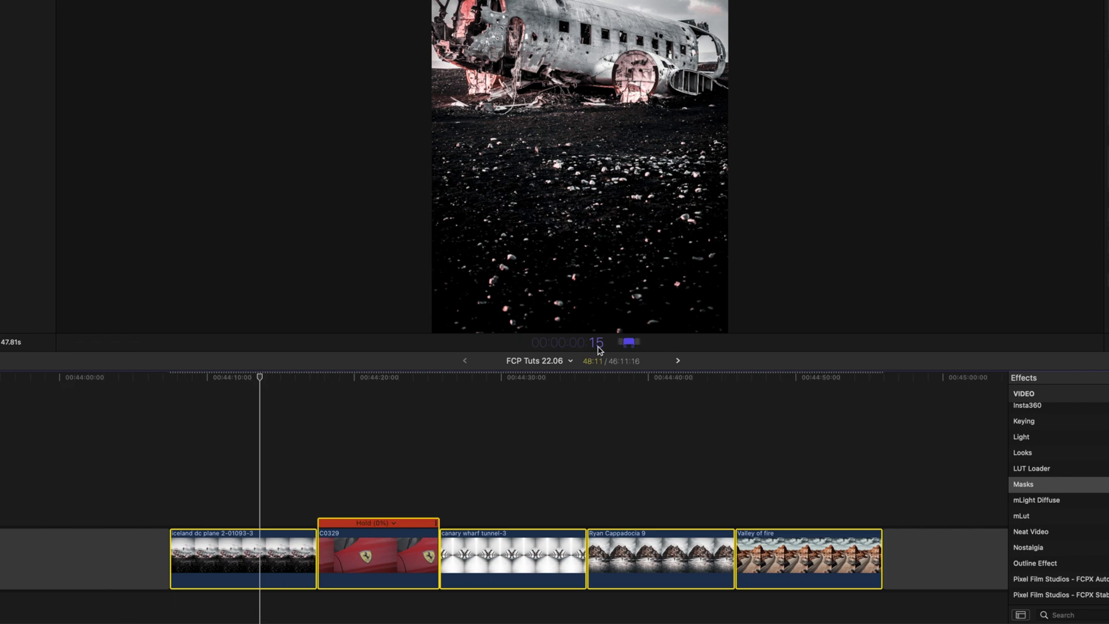
pyautogui.press('Return')
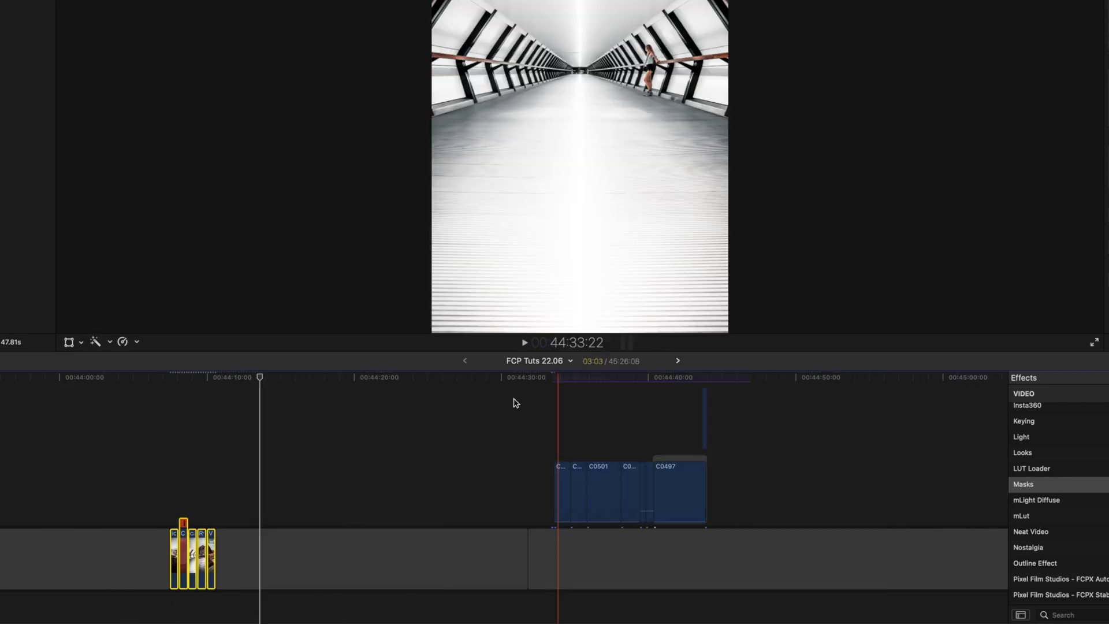
# Zoom the timeline in and select C0329 through Valley of fire after the iceland plane clip.
pyautogui.press('super+equal')
pyautogui.press('super+equal')
pyautogui.press('super+equal')
pyautogui.press('Down')
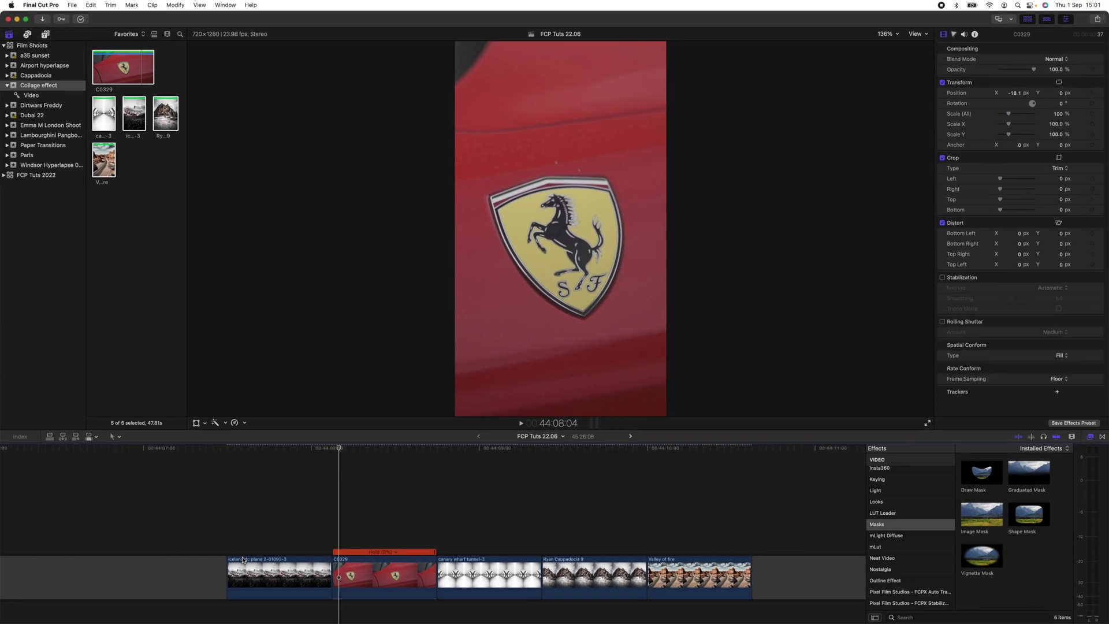
pyautogui.press('Up')
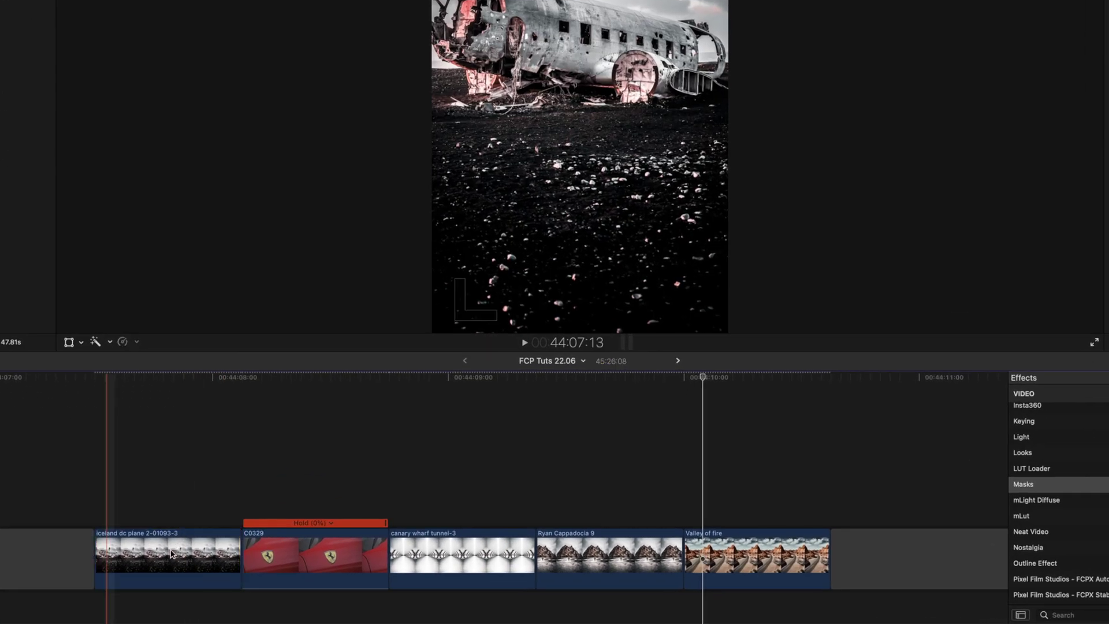
pyautogui.click(196, 542)
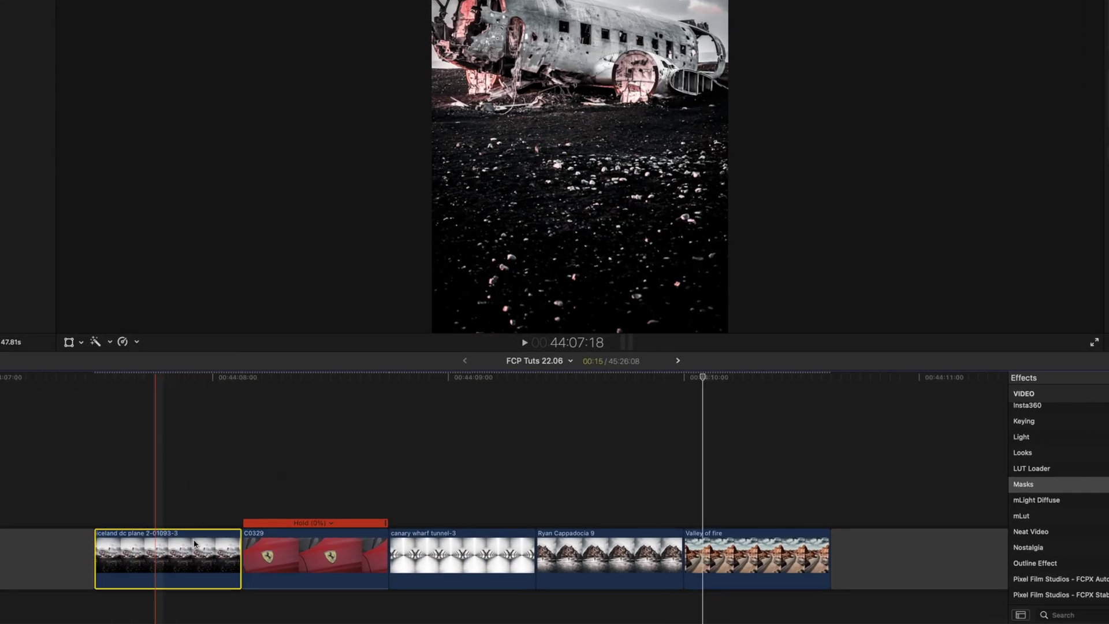
pyautogui.moveTo(283, 480); pyautogui.dragTo(727, 565)
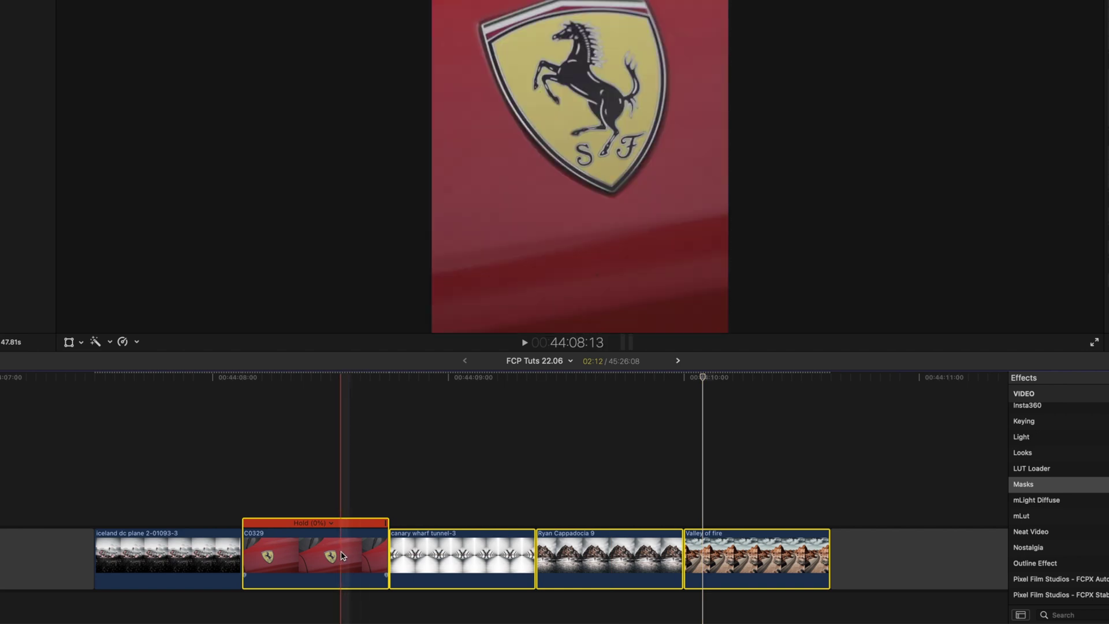
# Option-drag the four clips into connected copies above the storyline, then select the upper C0329.
pyautogui.moveTo(342, 554); pyautogui.dragTo(344, 485)
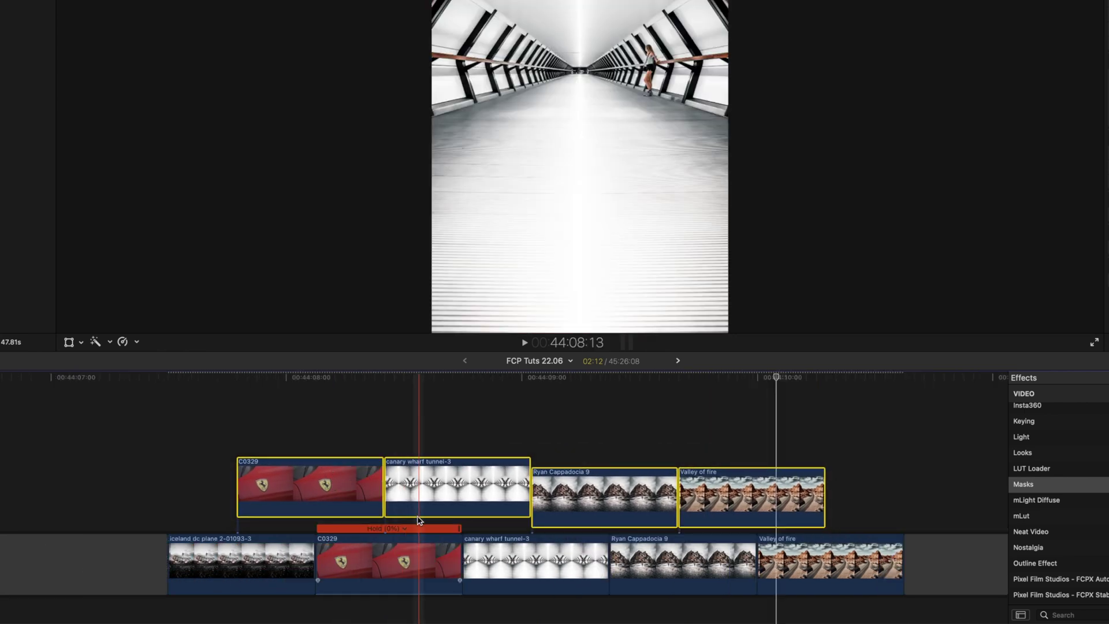
pyautogui.press('Left')
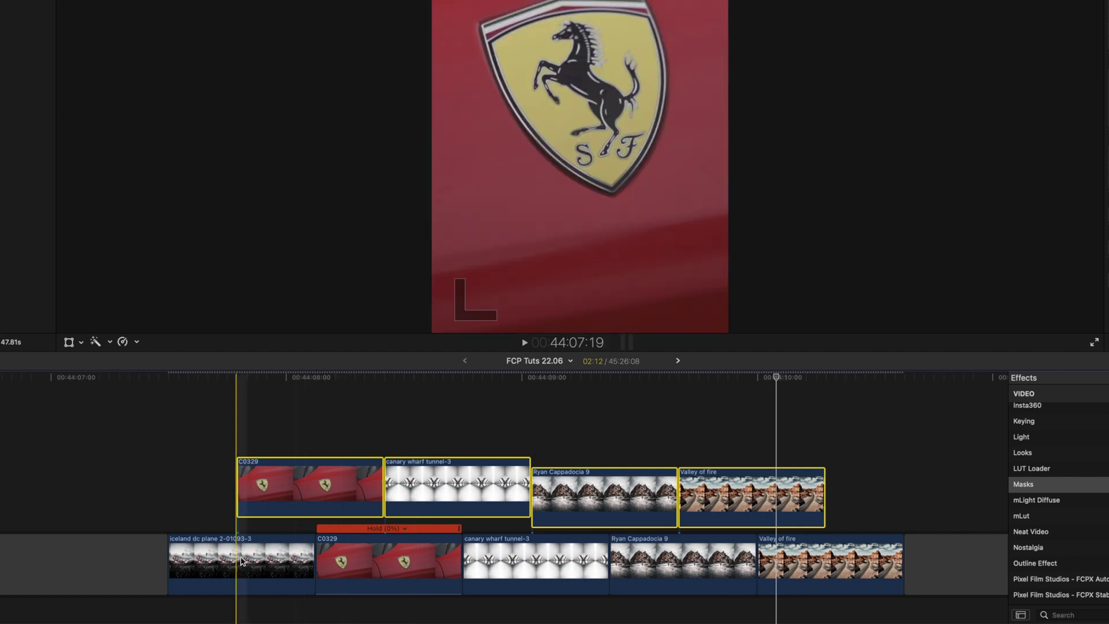
pyautogui.click(232, 543)
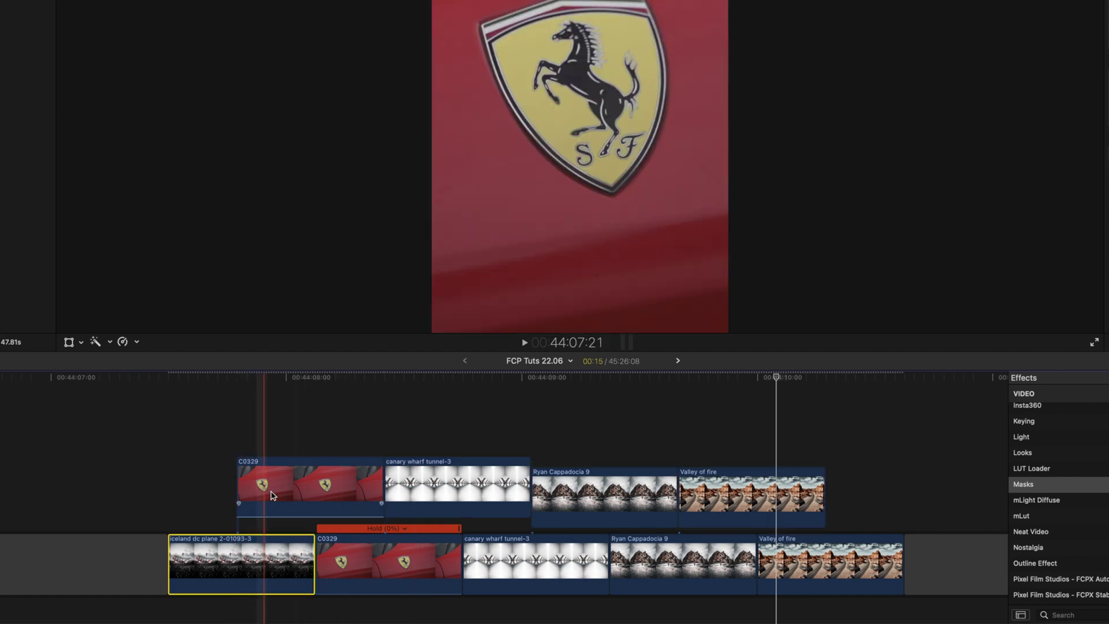
pyautogui.click(292, 488)
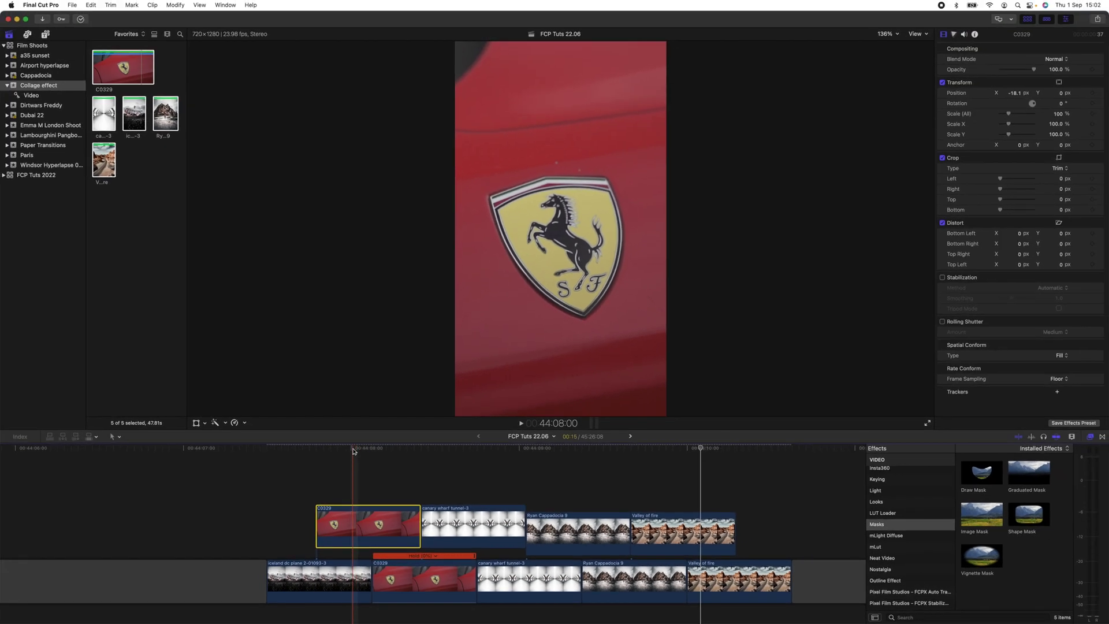
pyautogui.click(349, 448)
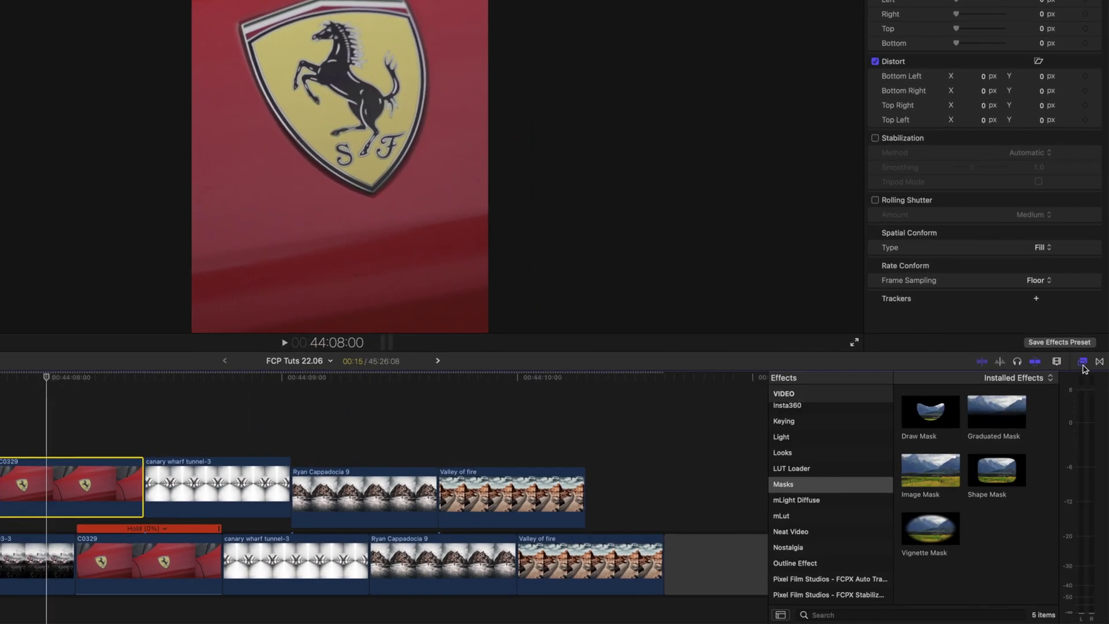
# Apply the Draw Mask effect from the Masks category to the upper C0329 clip.
pyautogui.scroll(-1, 837, 457)
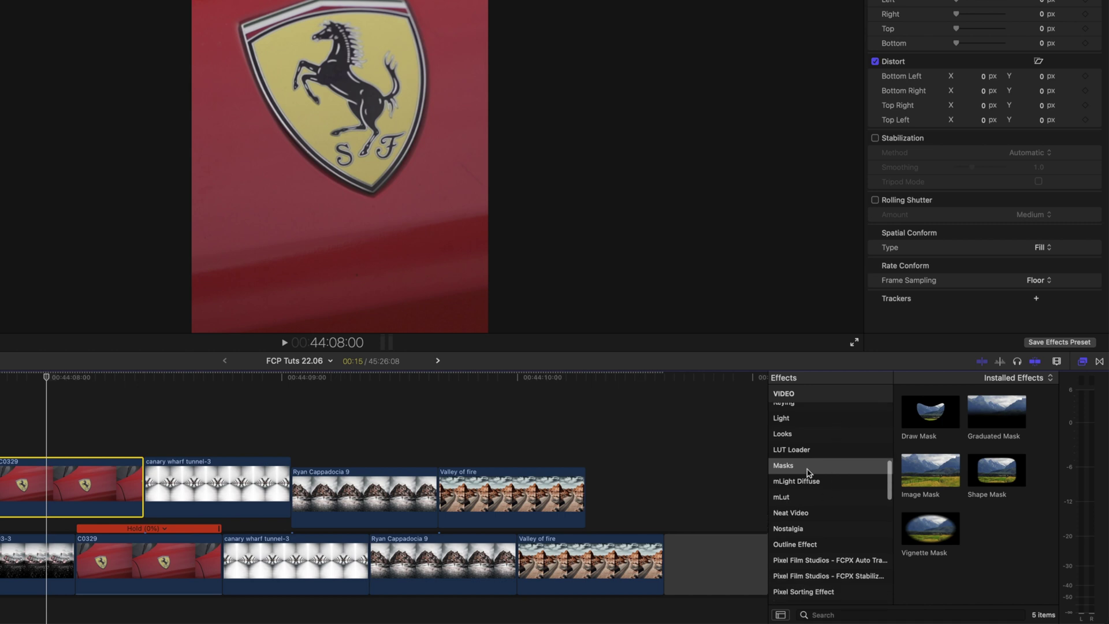
pyautogui.click(810, 468)
pyautogui.moveTo(926, 418)
pyautogui.mouseDown()
pyautogui.moveTo(361, 380)
pyautogui.moveTo(109, 390)
pyautogui.mouseUp()
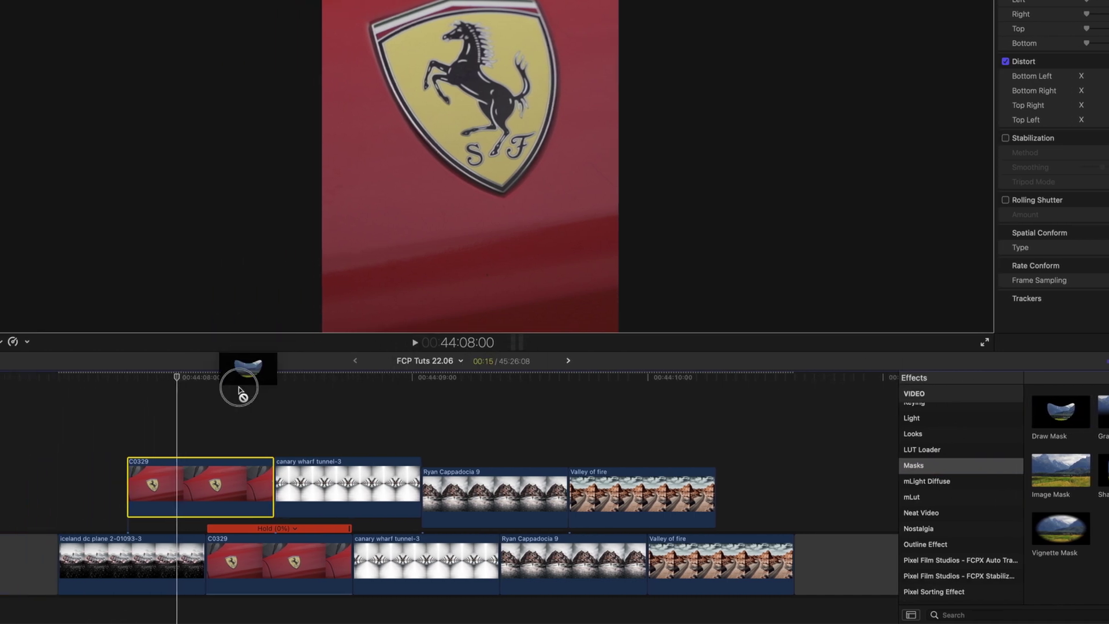
pyautogui.moveTo(239, 390); pyautogui.dragTo(194, 487)
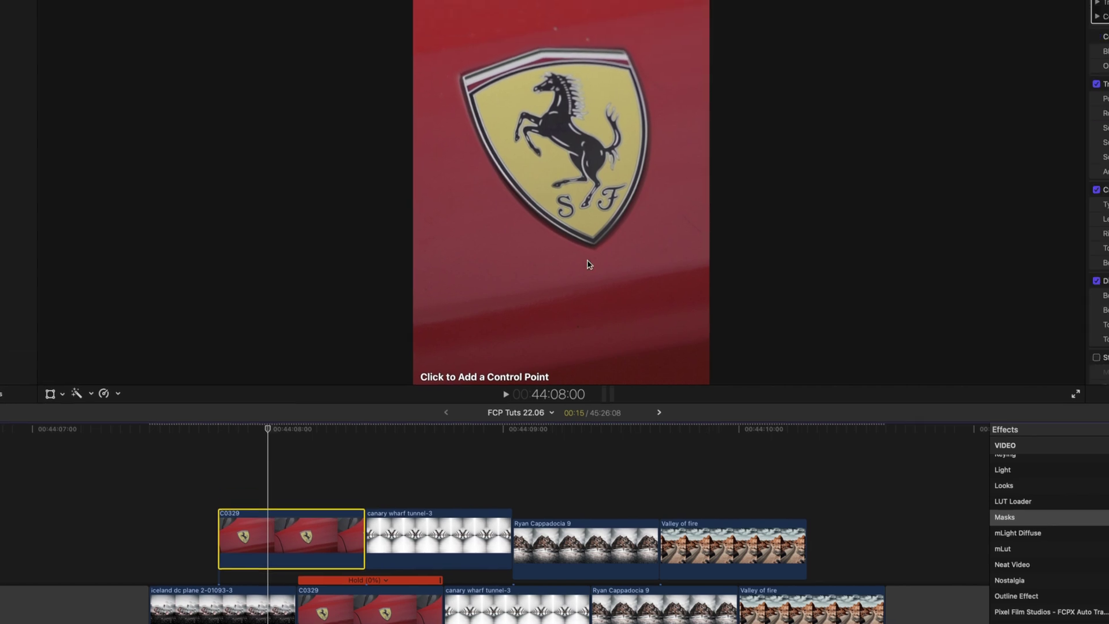
# Trace Bezier mask points around the Ferrari shield and close the mask at its bottom tip.
pyautogui.click(517, 198)
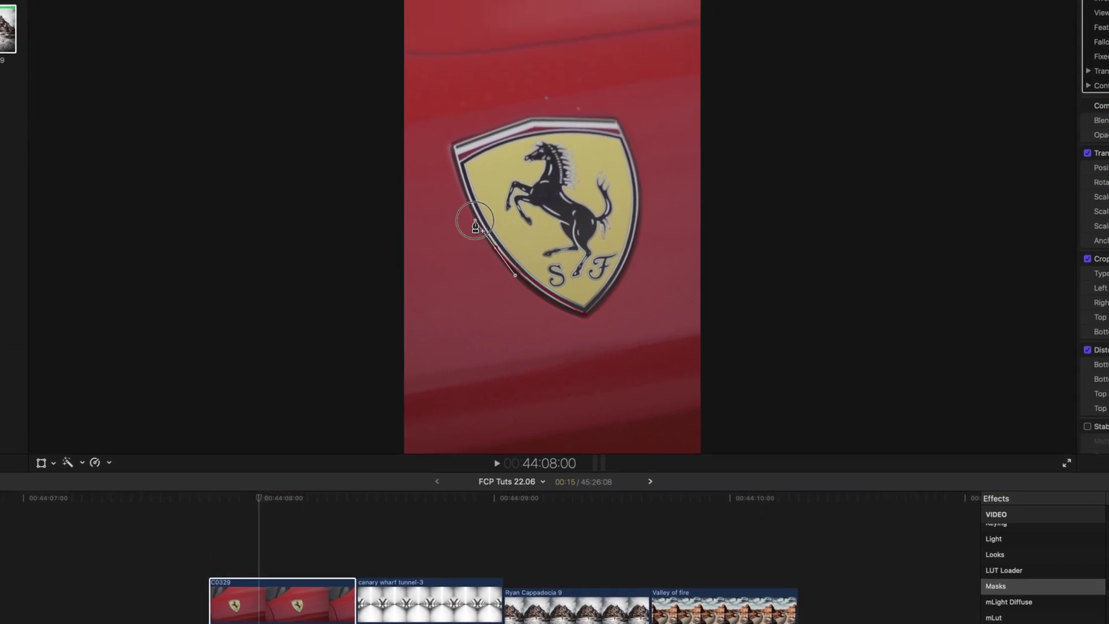
pyautogui.moveTo(475, 226); pyautogui.dragTo(469, 207)
pyautogui.click(451, 146)
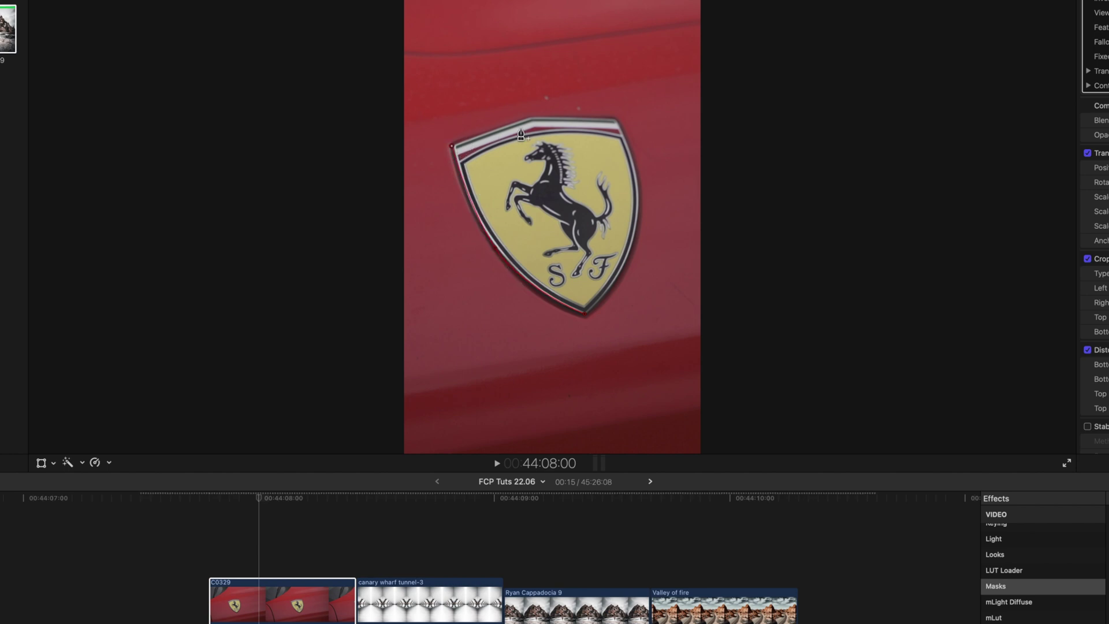
pyautogui.click(614, 119)
pyautogui.moveTo(640, 209); pyautogui.dragTo(634, 254)
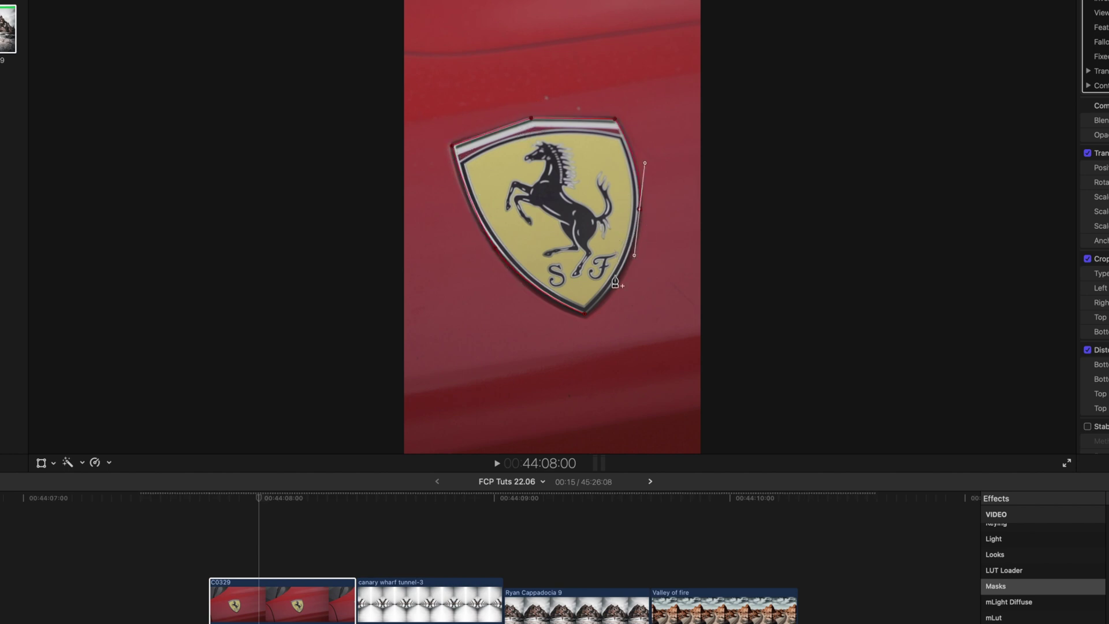
pyautogui.click(588, 315)
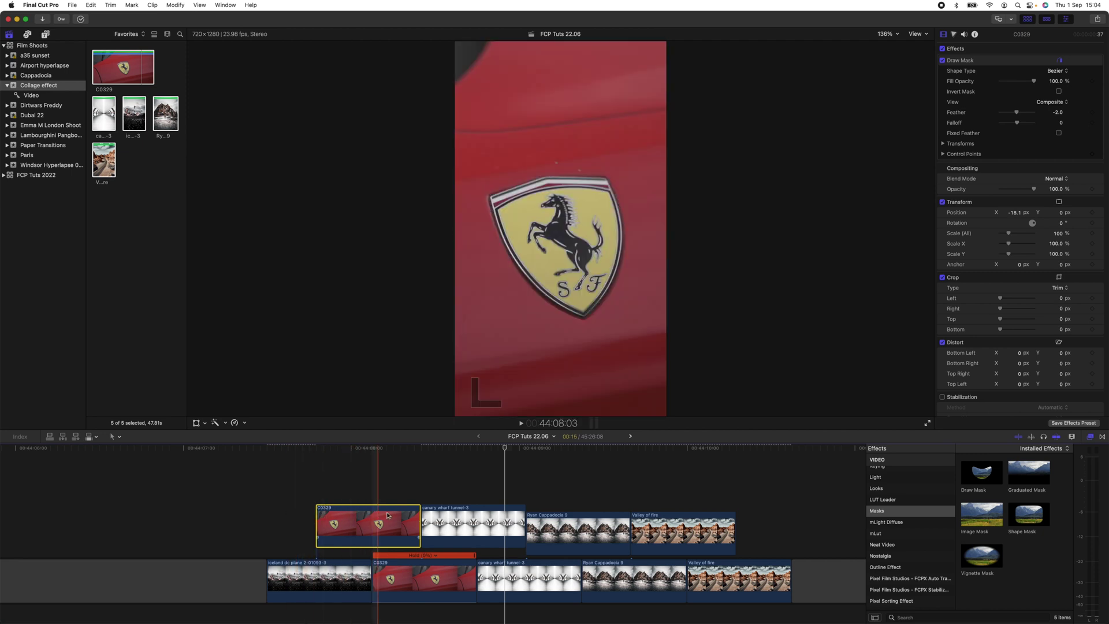
# Apply Draw Mask to canary wharf tunnel-3 and place its first control point.
pyautogui.click(451, 523)
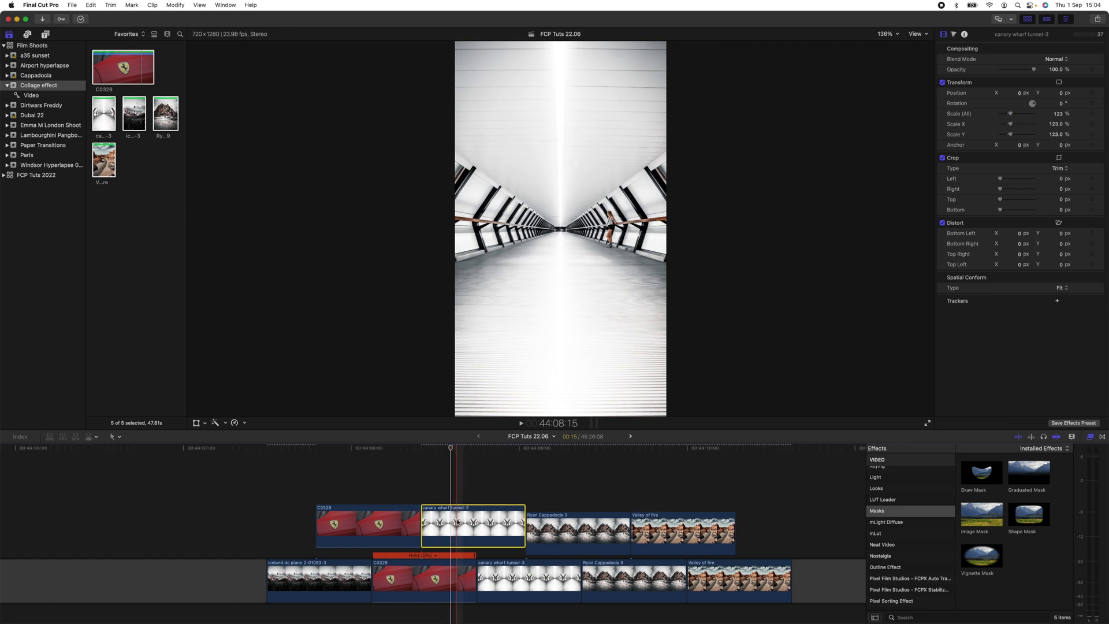
pyautogui.doubleClick(982, 472)
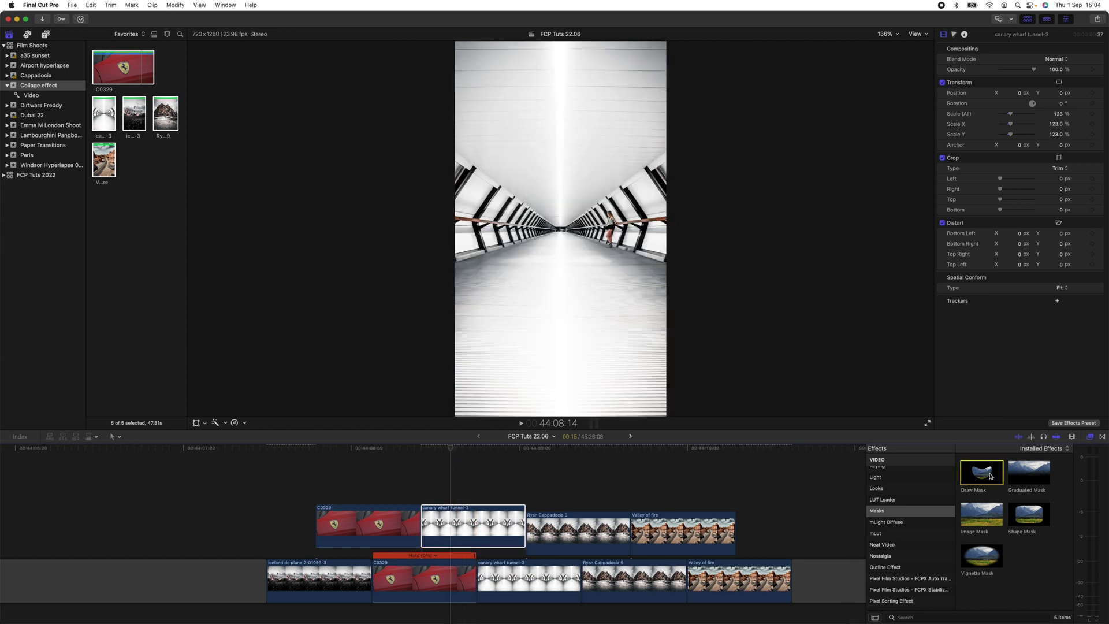
pyautogui.click(447, 266)
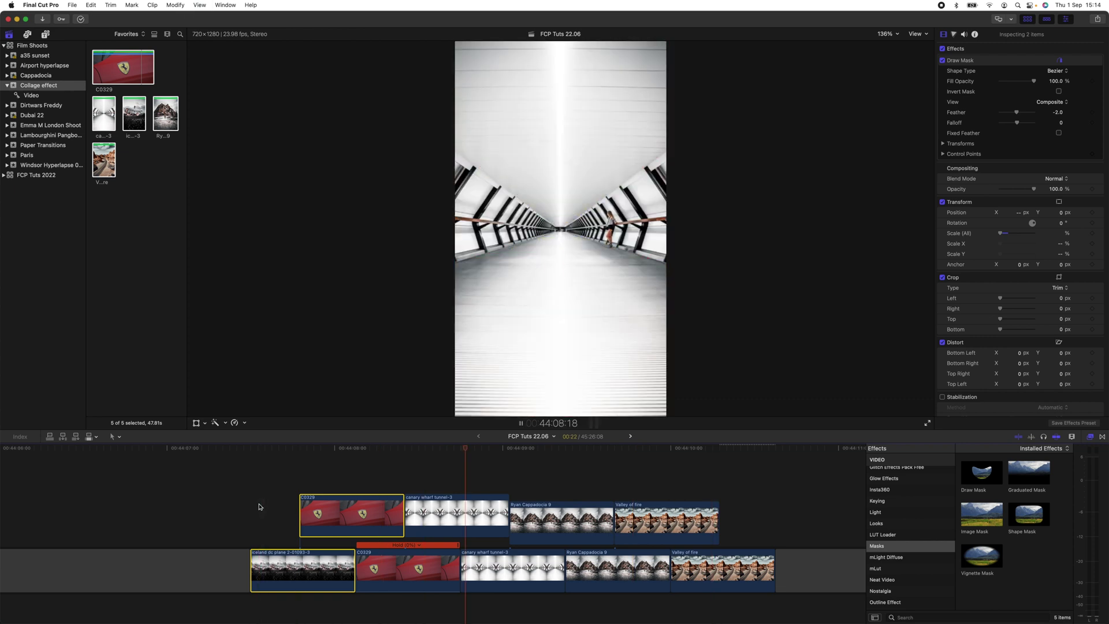
# Keyframe the Ferrari shield's Transform at its resting frame, then shrink it at the clip start.
pyautogui.click(307, 513)
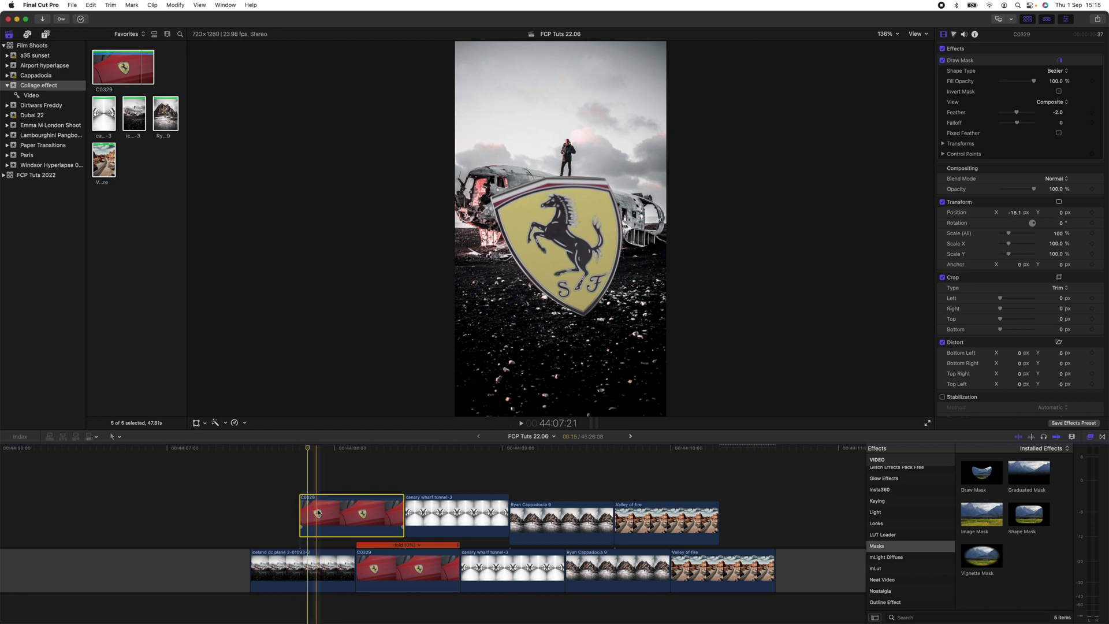
pyautogui.click(356, 453)
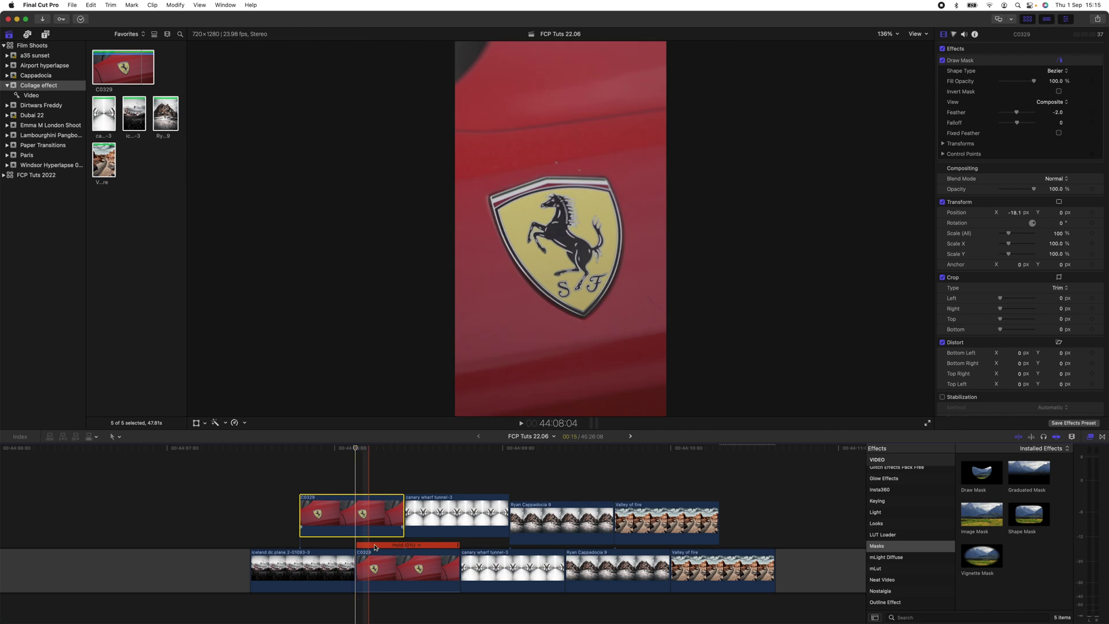
pyautogui.click(196, 423)
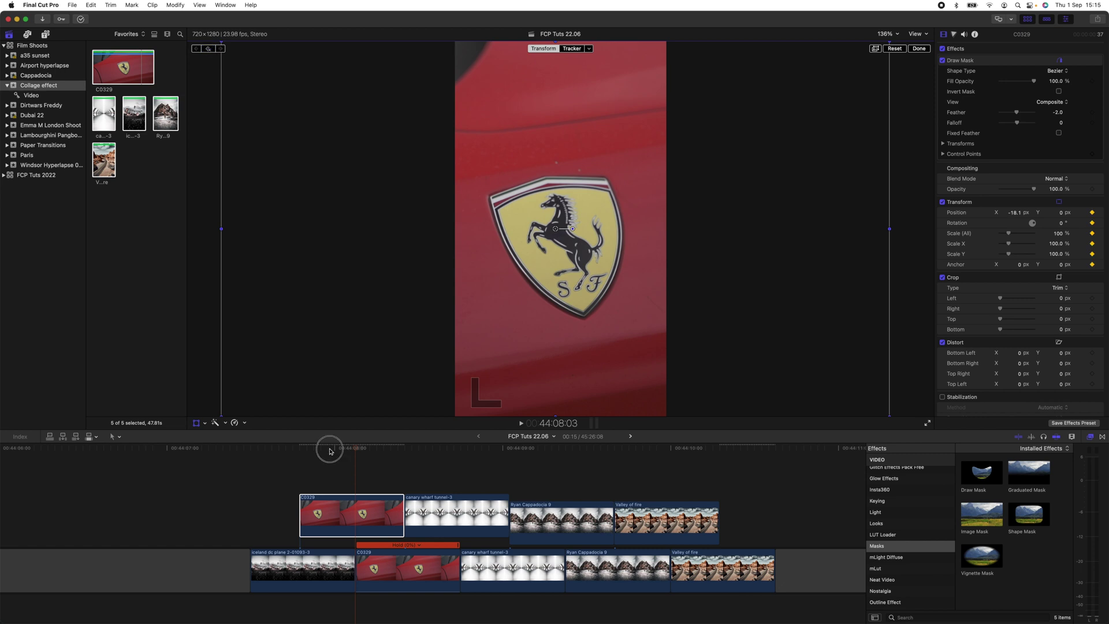
pyautogui.moveTo(331, 451); pyautogui.dragTo(299, 449)
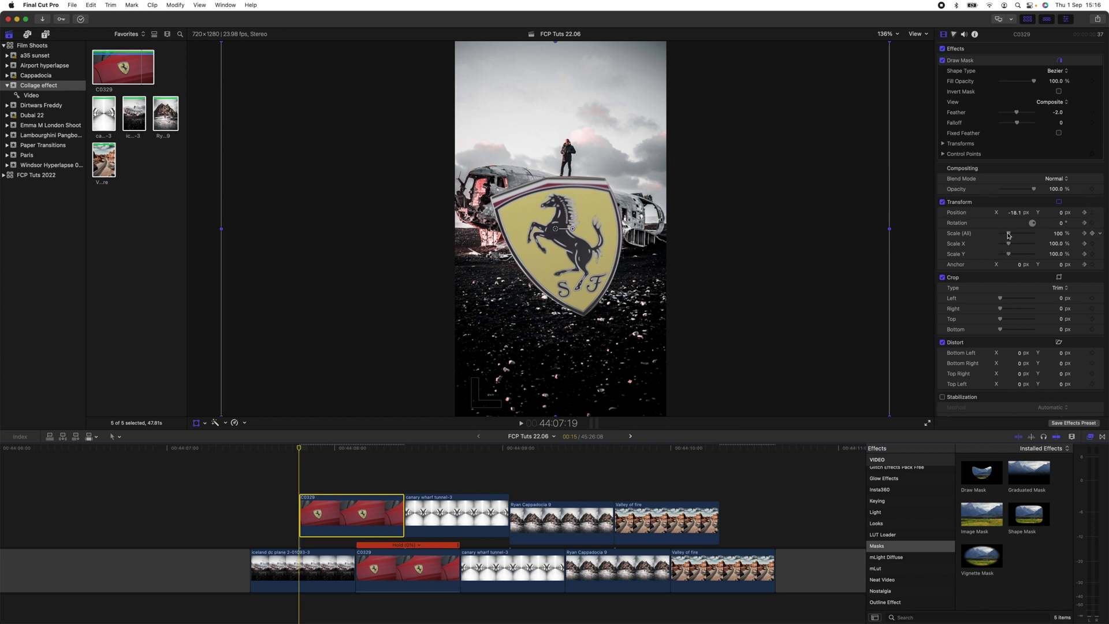
pyautogui.moveTo(1008, 235); pyautogui.dragTo(1014, 212)
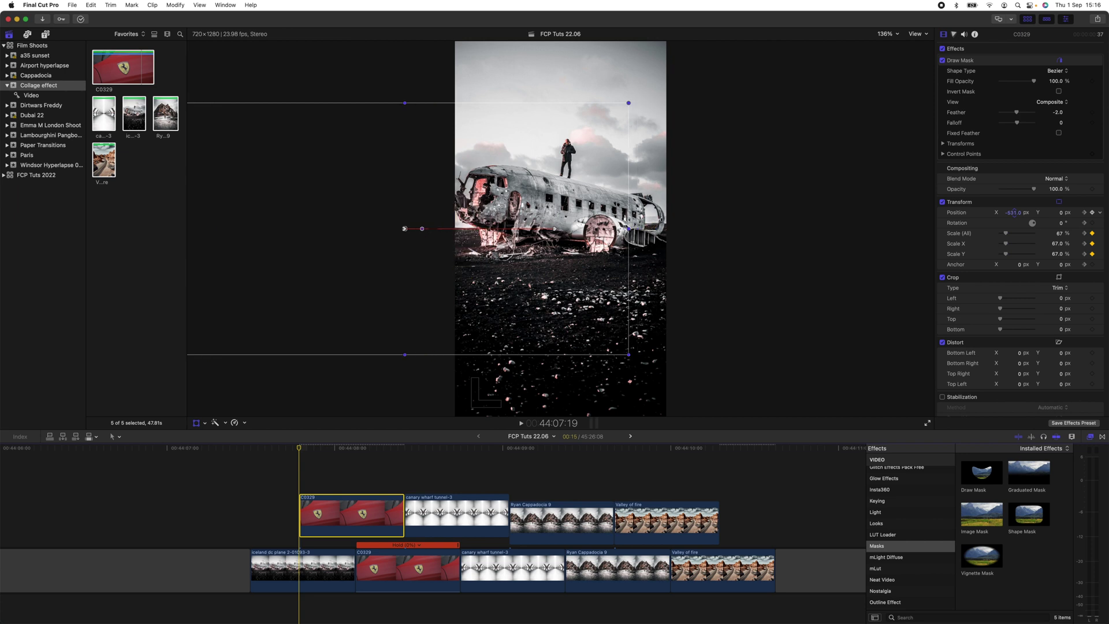
# Replay the shield pop-in animation and move to the tunnel clip's resting frame.
pyautogui.press('space')
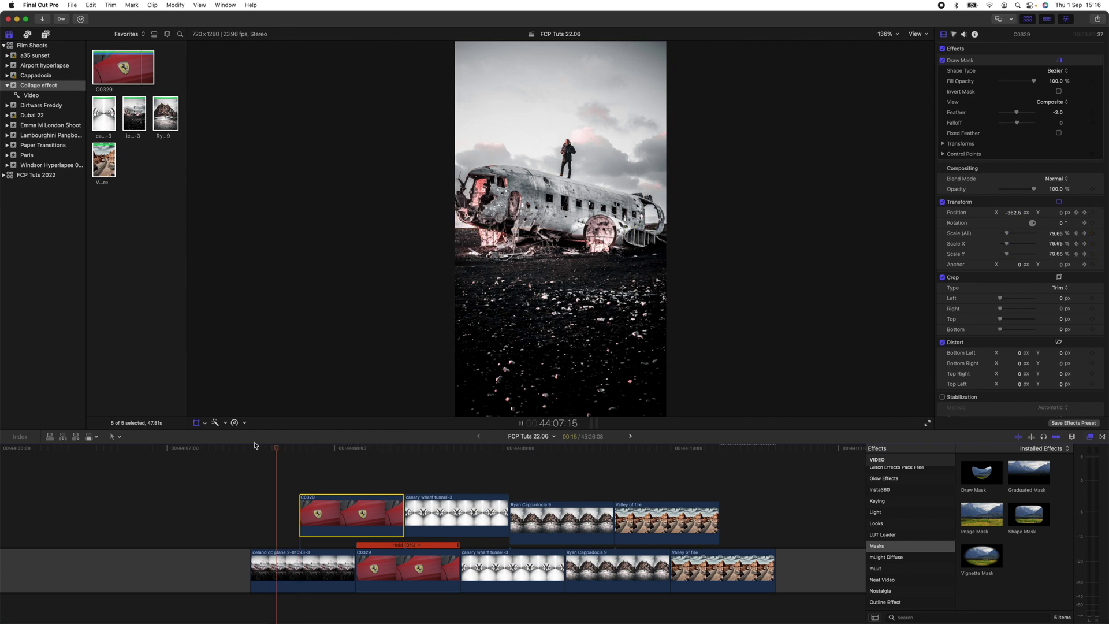
pyautogui.click(278, 449)
pyautogui.press('space')
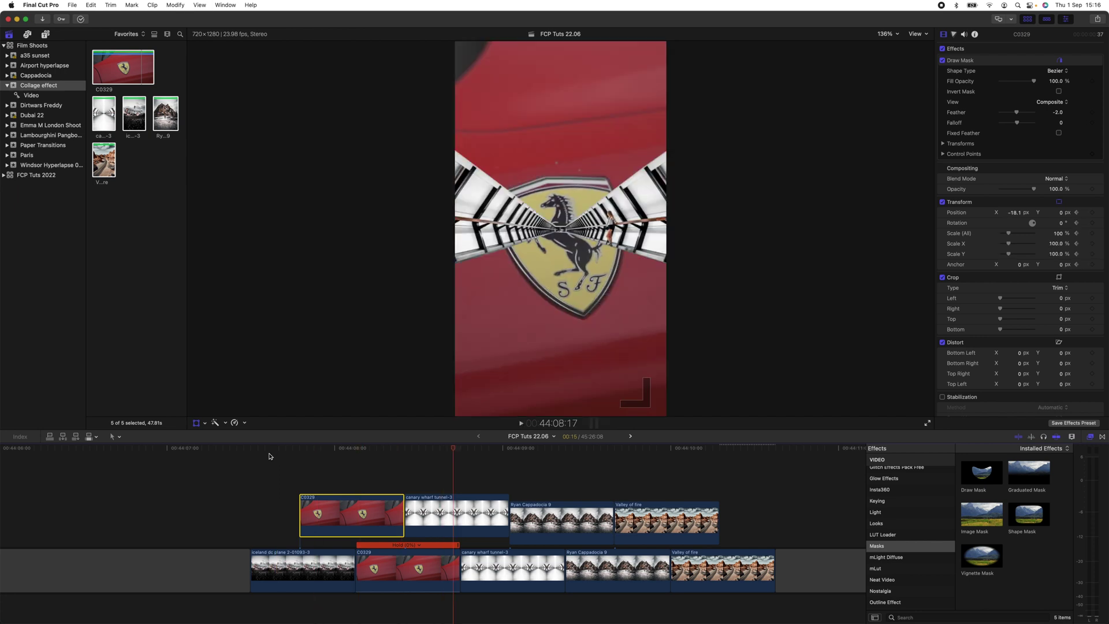
pyautogui.moveTo(315, 448); pyautogui.dragTo(282, 451)
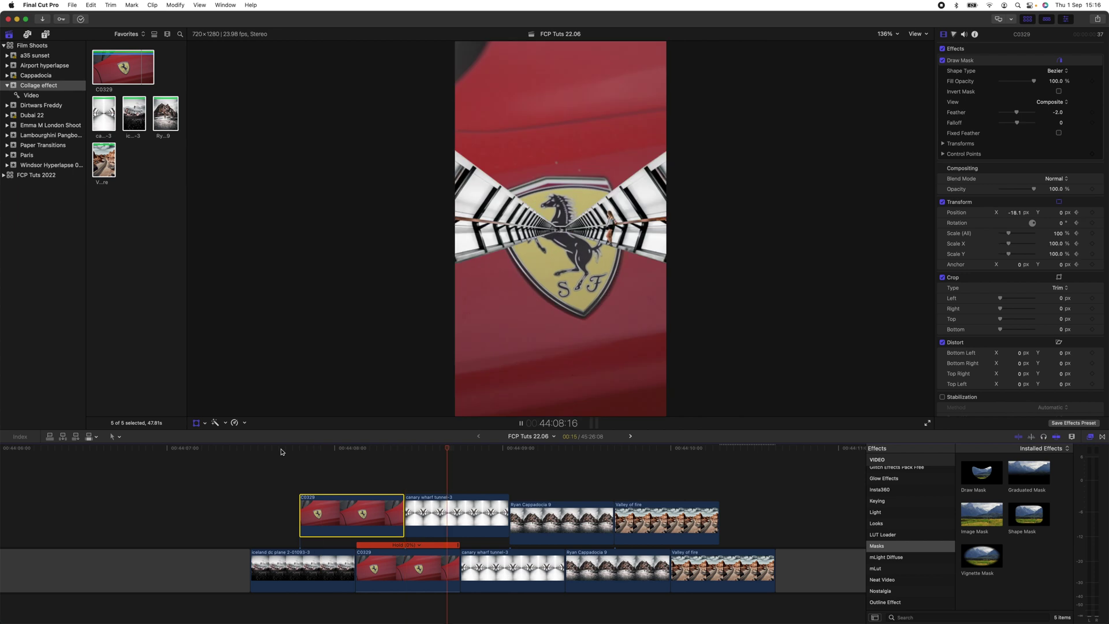
pyautogui.press('space')
pyautogui.press('c')
pyautogui.moveTo(444, 447); pyautogui.dragTo(459, 465)
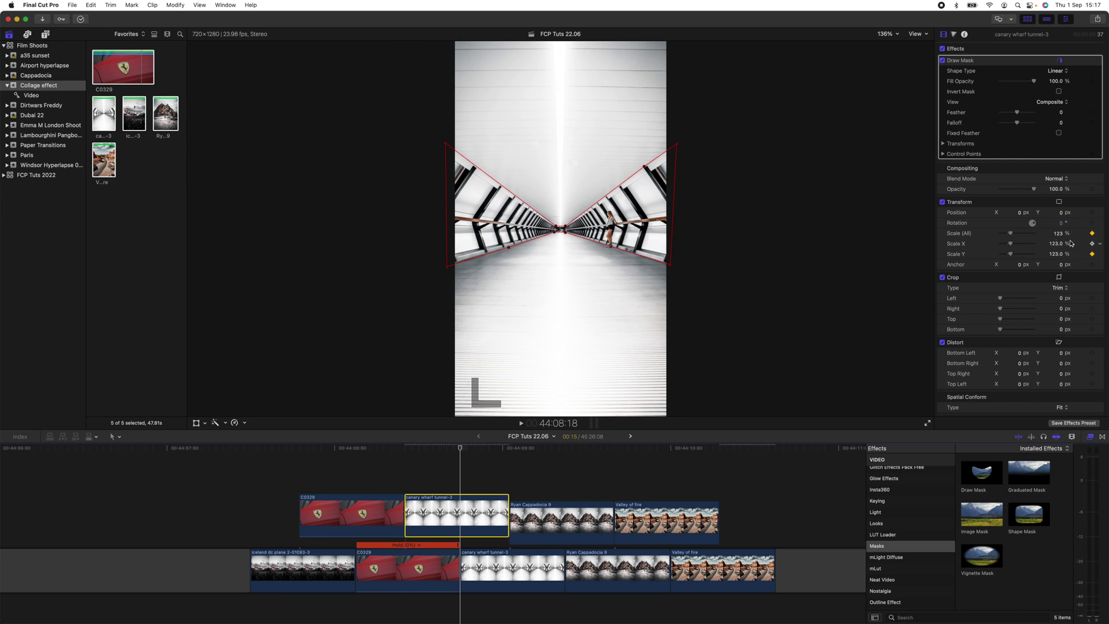
# Keyframe the tunnel cut-out's start scale around 250% so it shrinks back to 123%.
pyautogui.press('l')
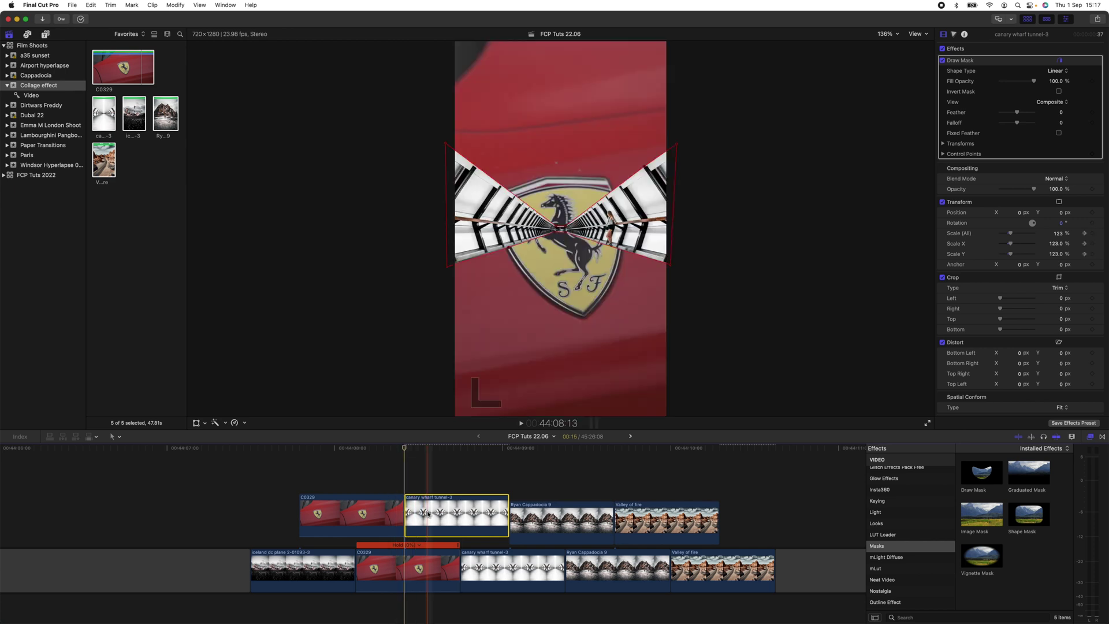
pyautogui.moveTo(1017, 234); pyautogui.dragTo(1023, 236)
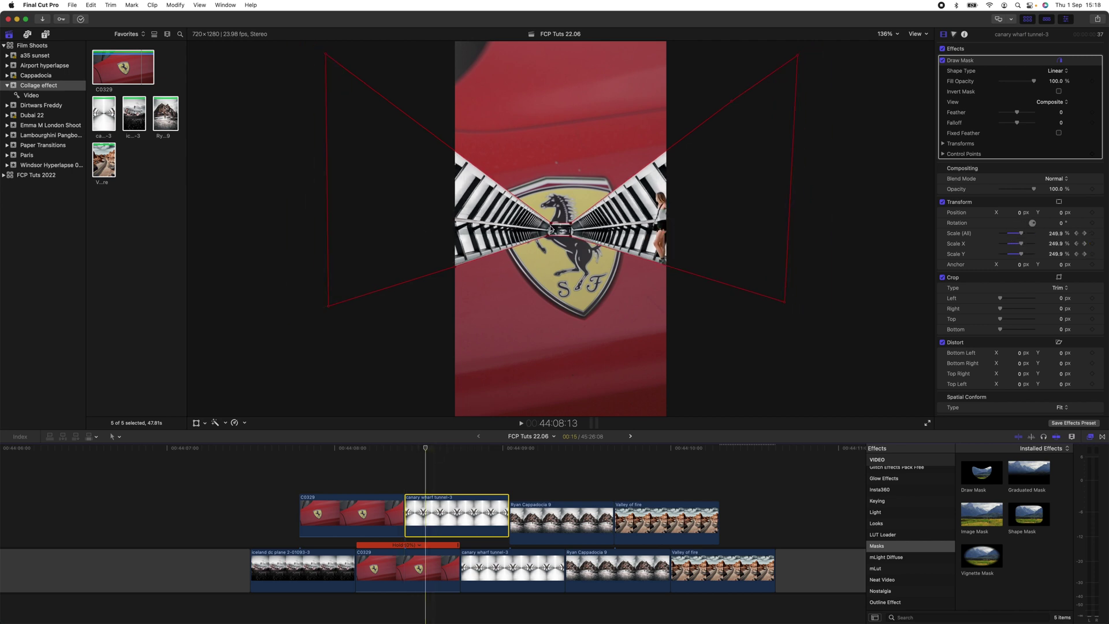
pyautogui.moveTo(429, 449); pyautogui.dragTo(450, 452)
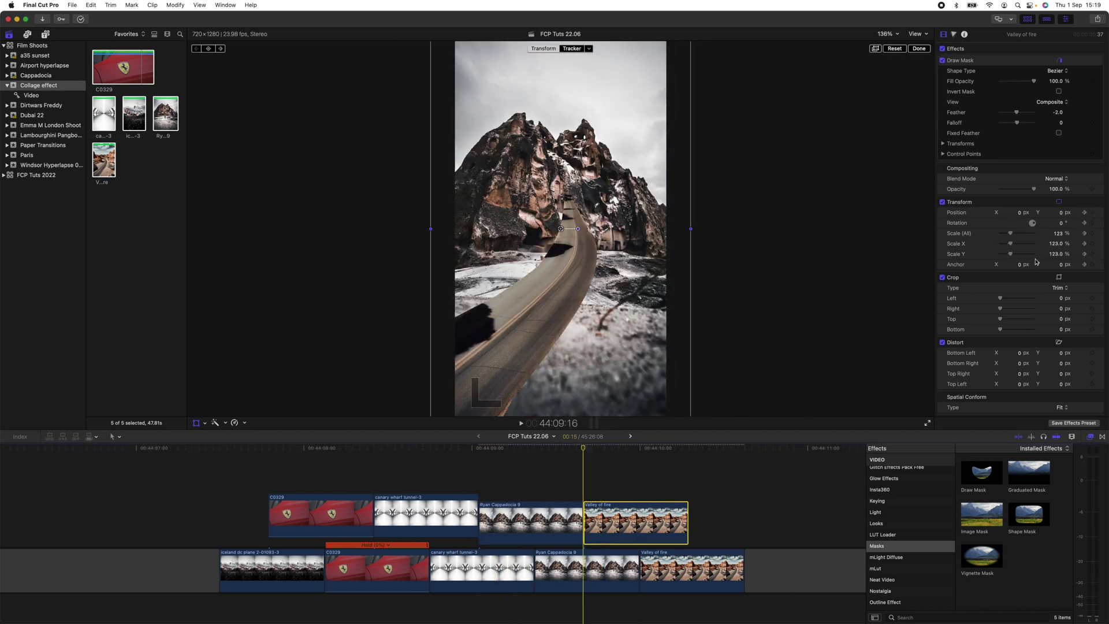
pyautogui.press('super+a')
pyautogui.press('space')
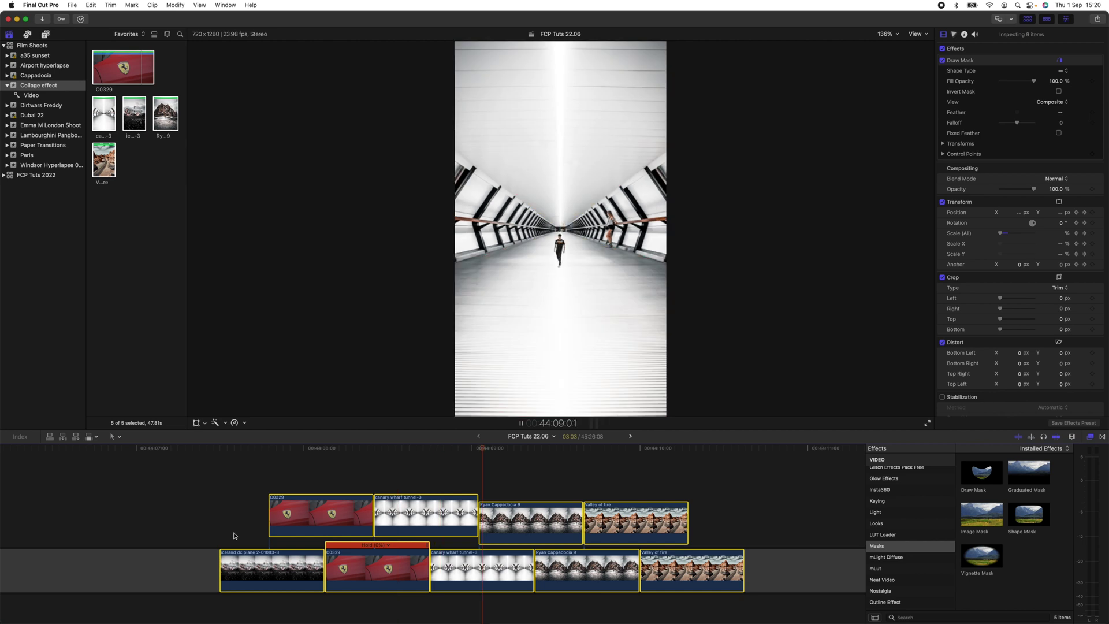